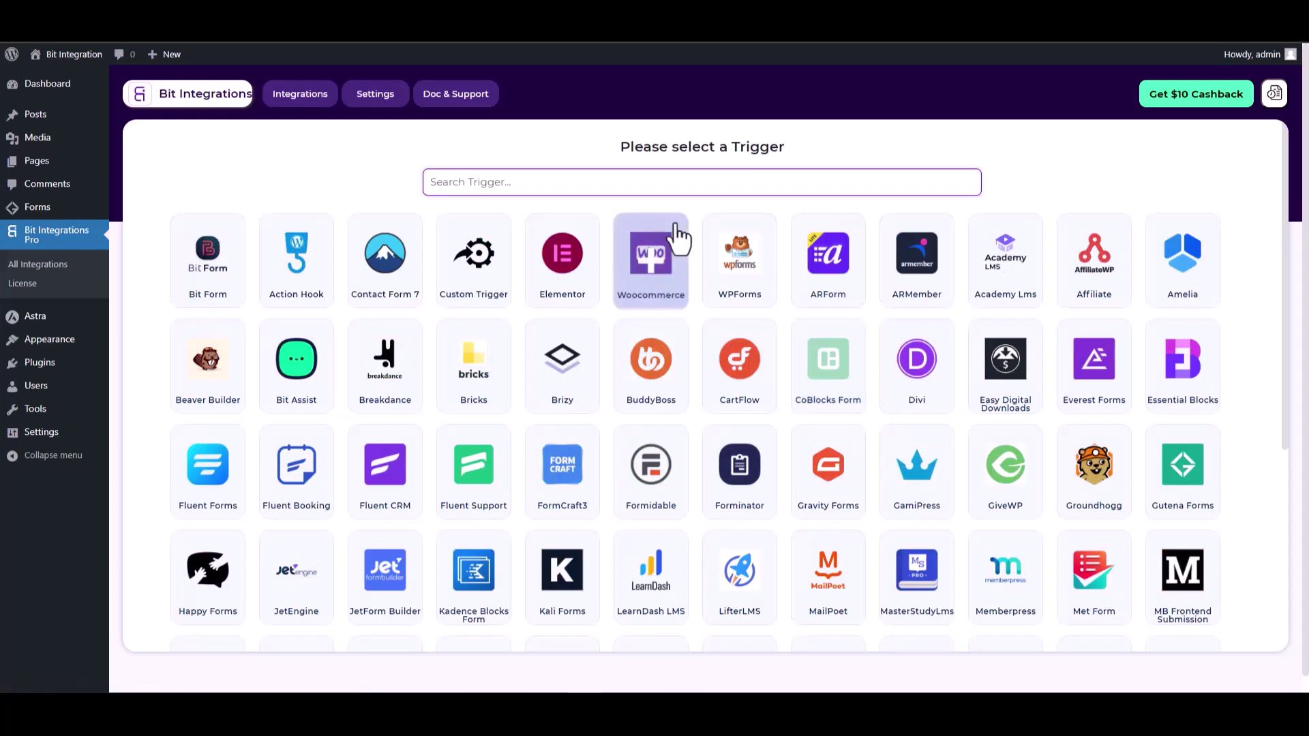
Step: Pick Gutena Forms as the trigger (searched 'gut') and start fetching a test submission
text(gut)
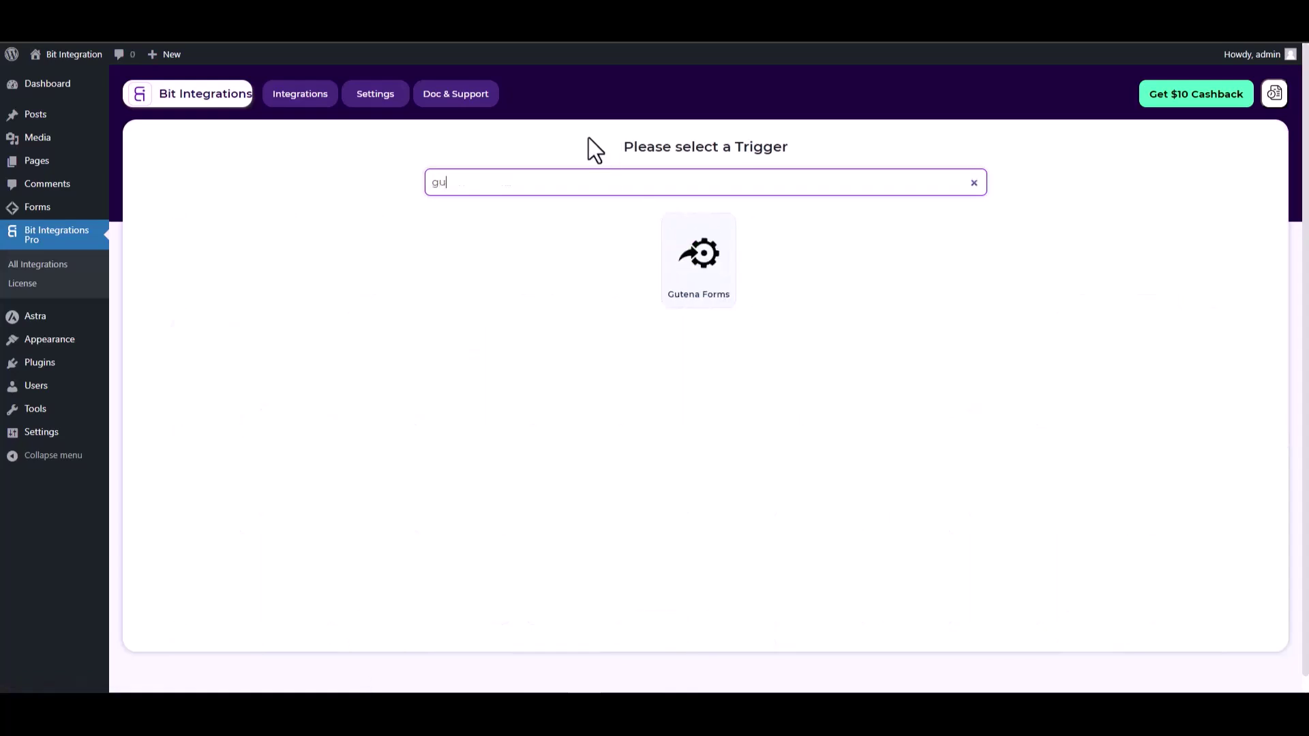
click(699, 286)
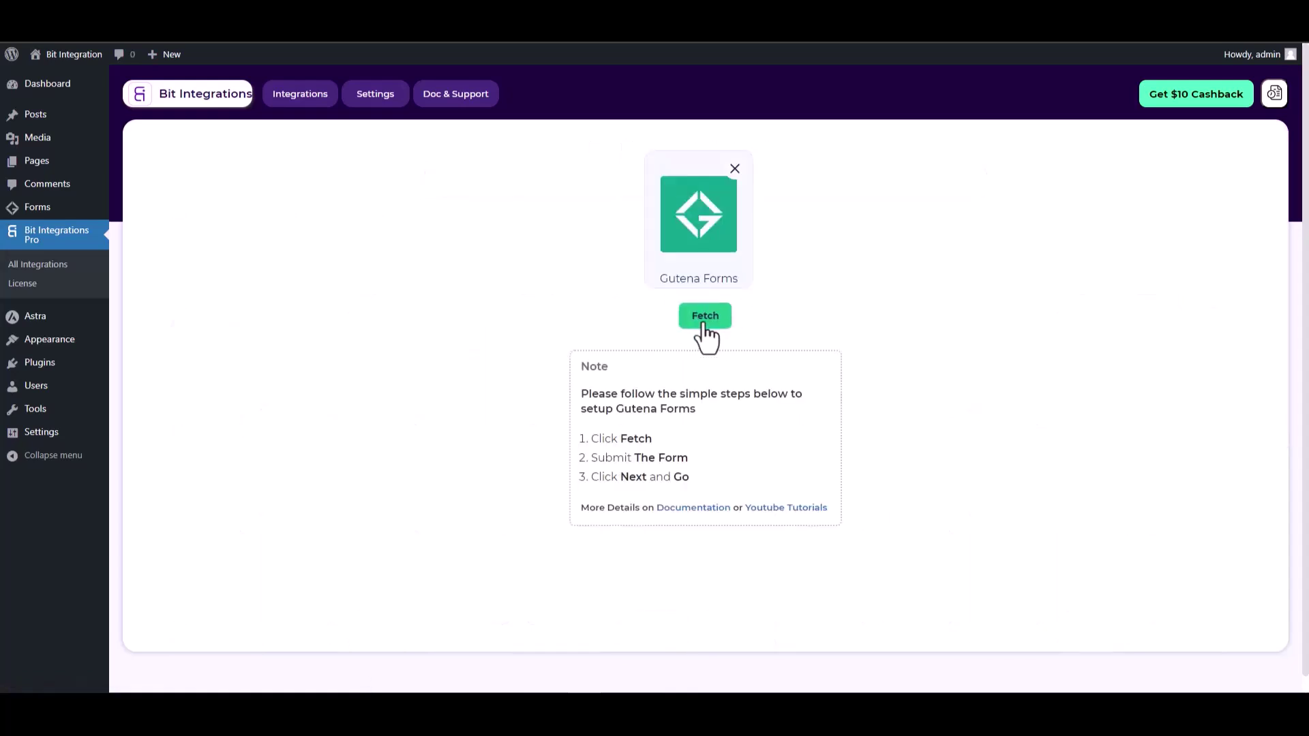
click(705, 324)
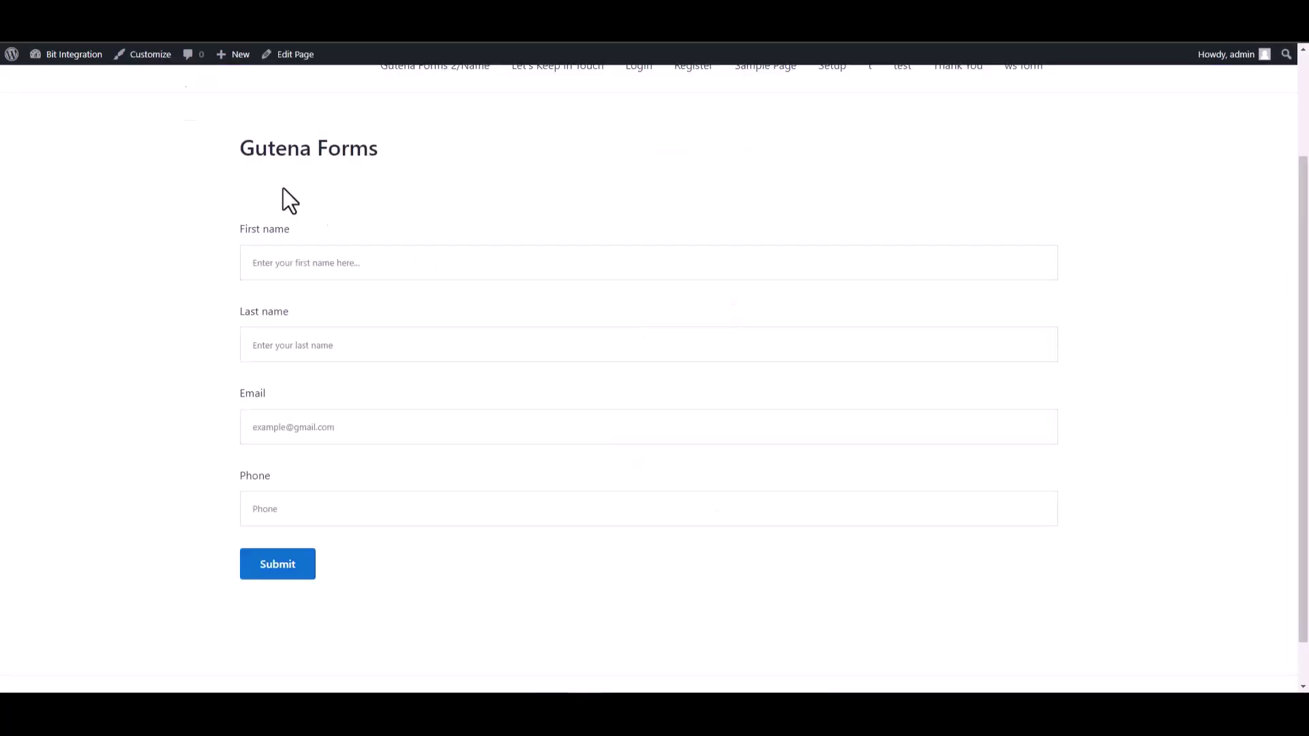
Step: Submit the Gutena form with first name 'test', last name 'test1' and a test email
scroll(287, 199, down, 1)
click(1031, 211)
text(test)
click(1011, 281)
text(test1)
click(856, 388)
text(test@)
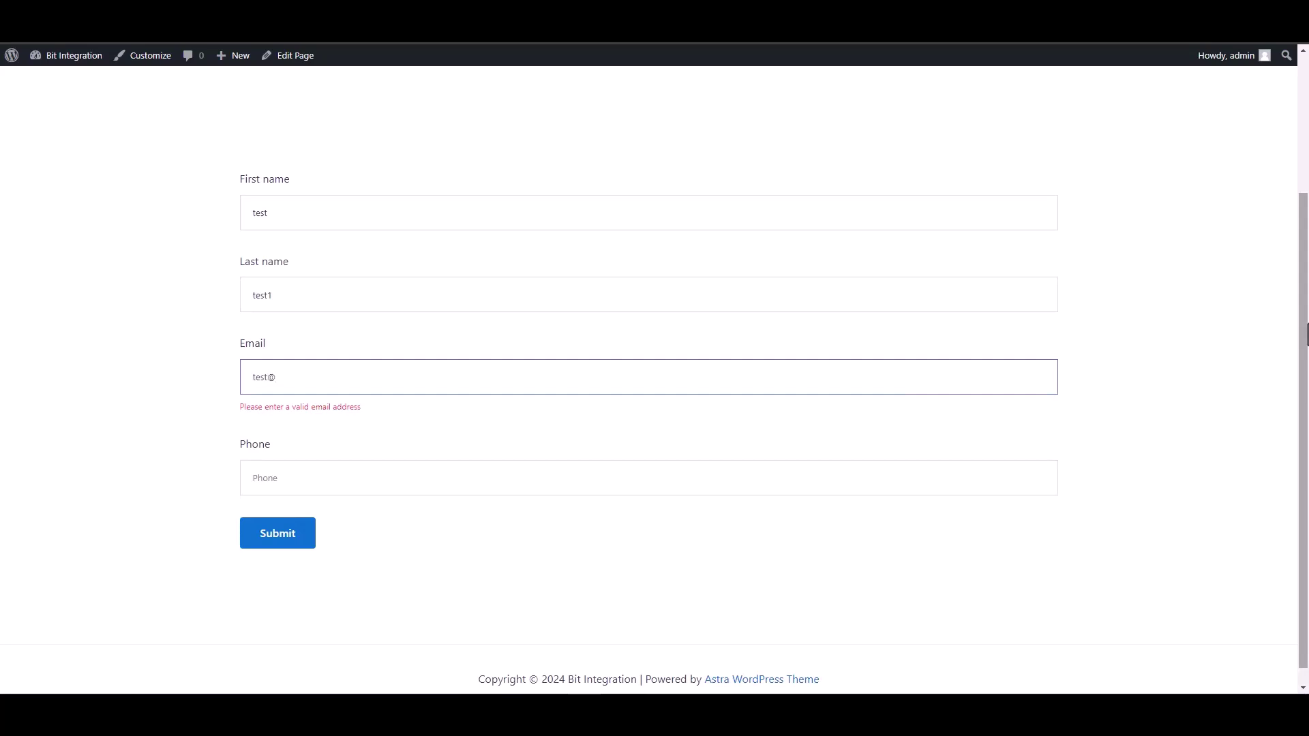
text(test.com)
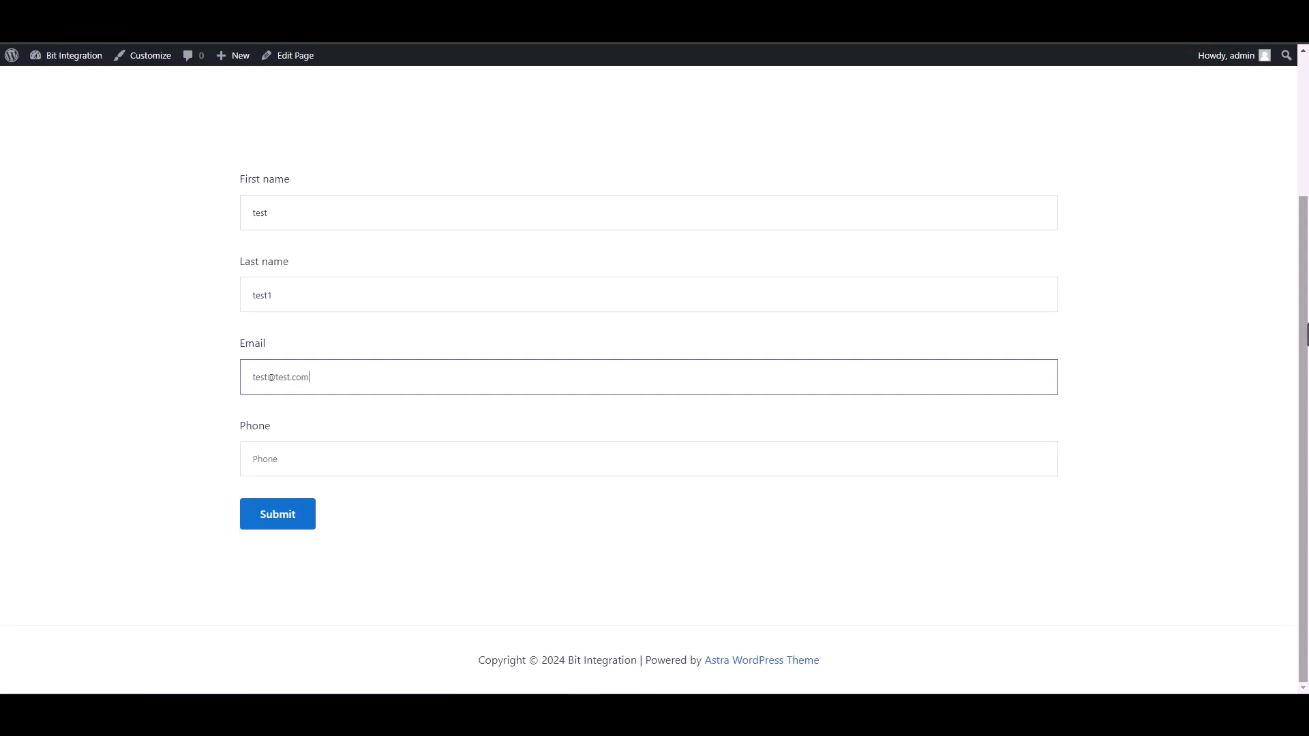
key(Tab)
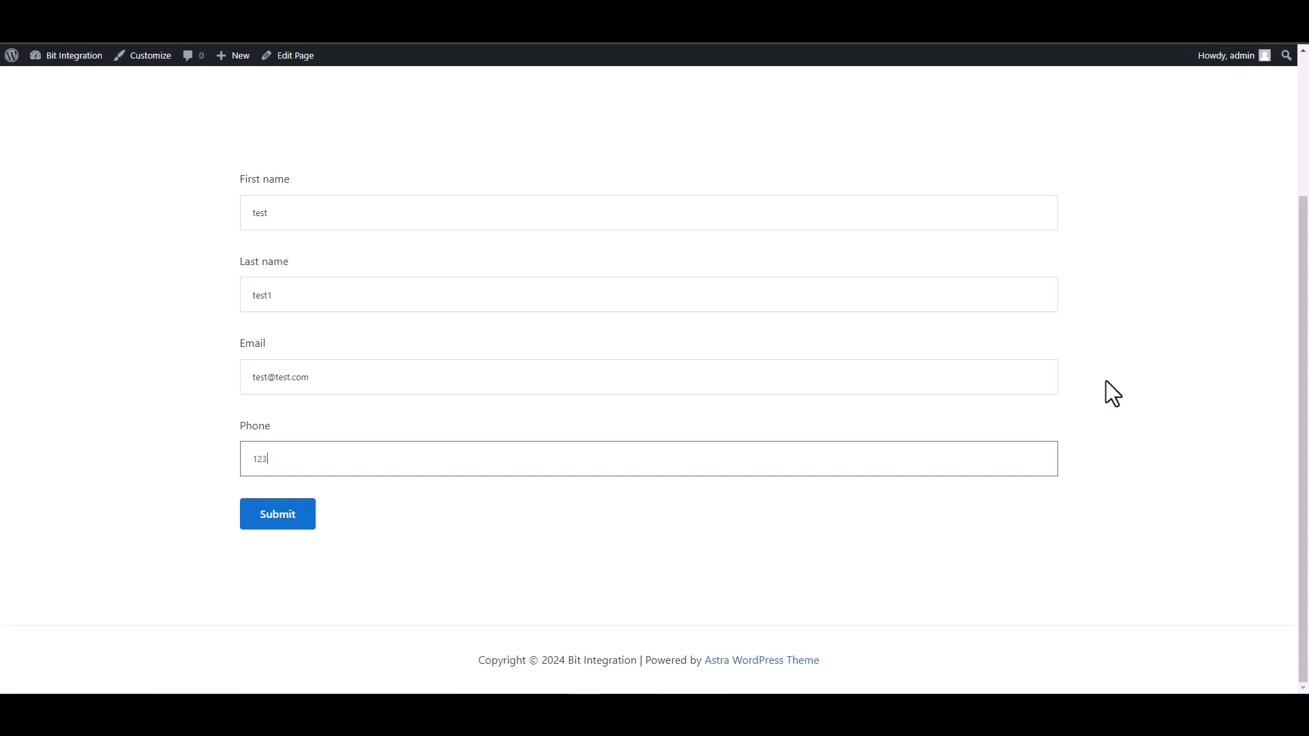
click(300, 527)
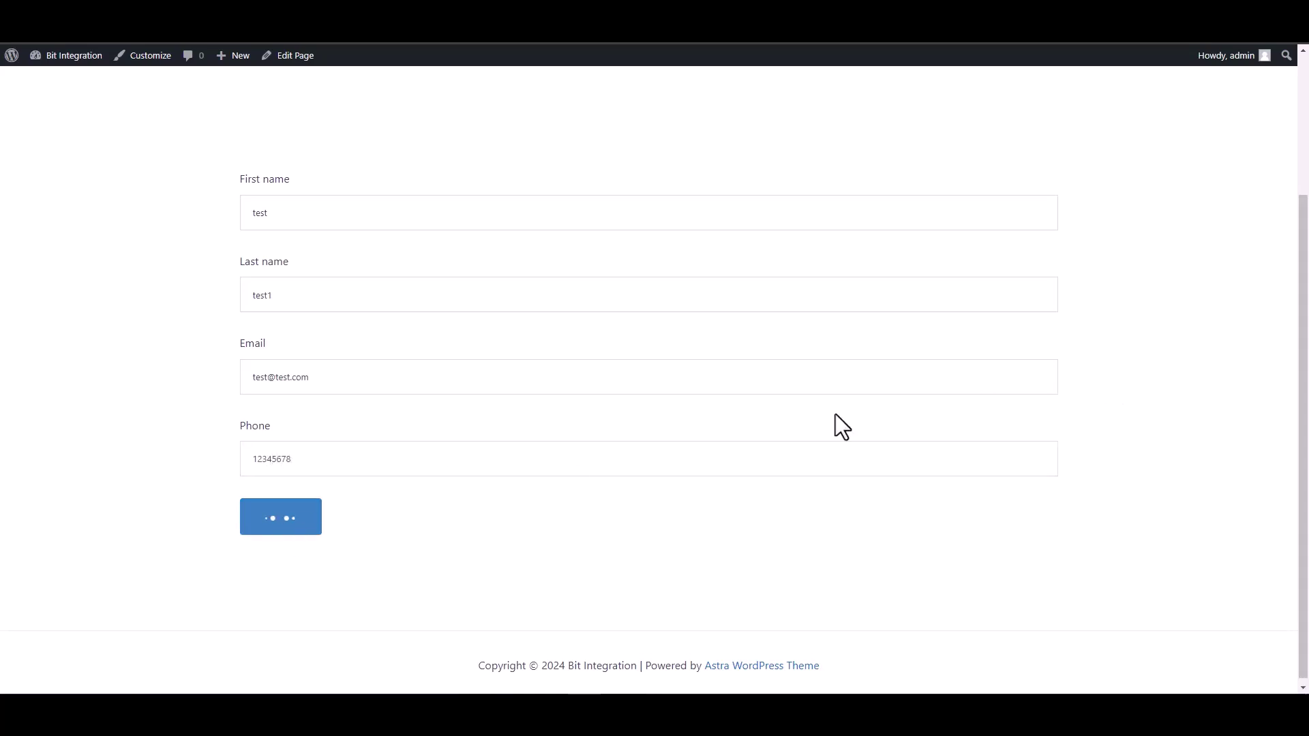
drag(379, 573, 252, 587)
click(253, 586)
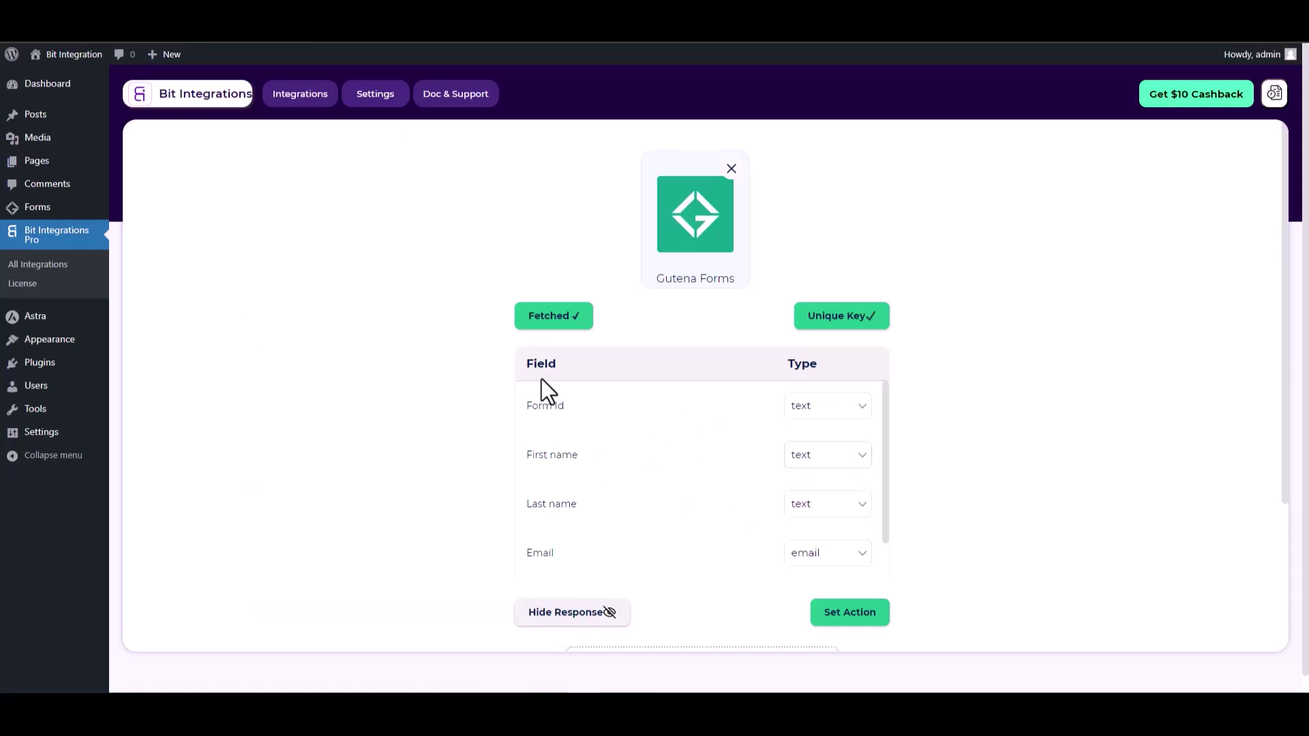
Step: Set Zoom as the flow's action and bring up its client credentials help line
scroll(775, 337, down, 1)
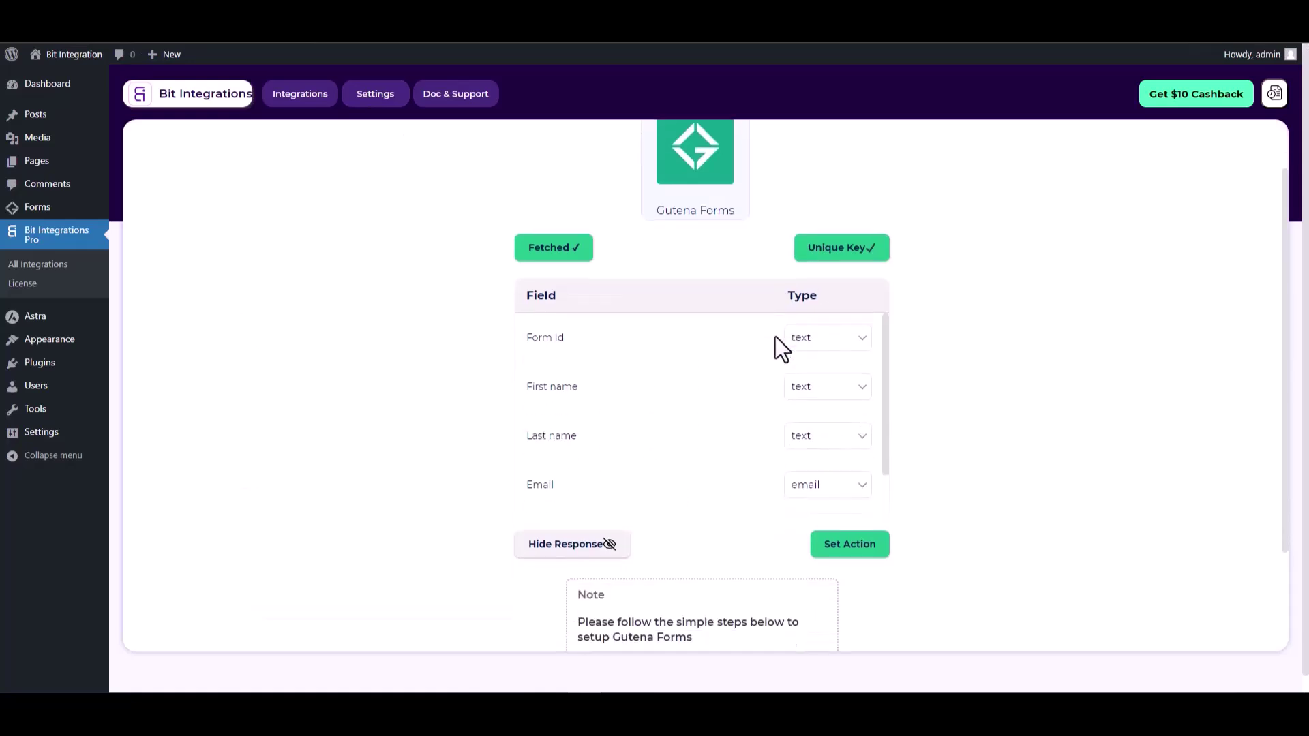
click(869, 546)
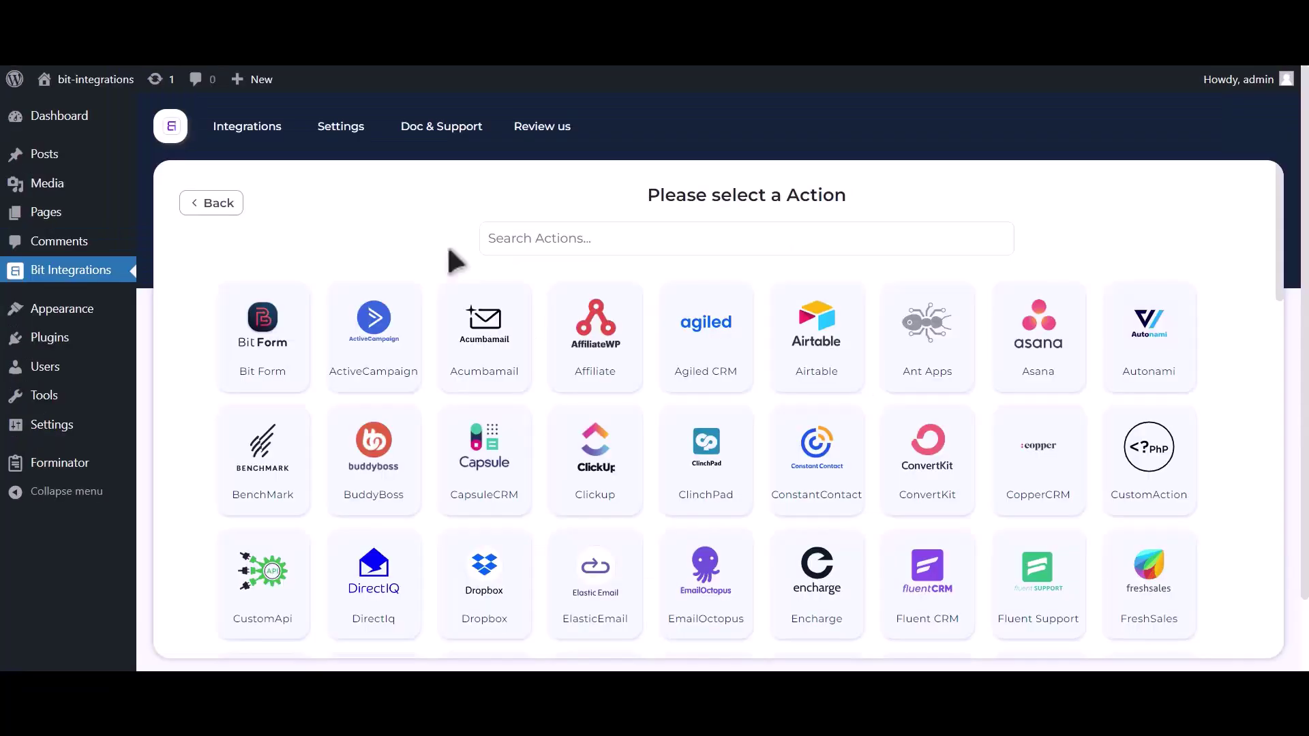
click(641, 249)
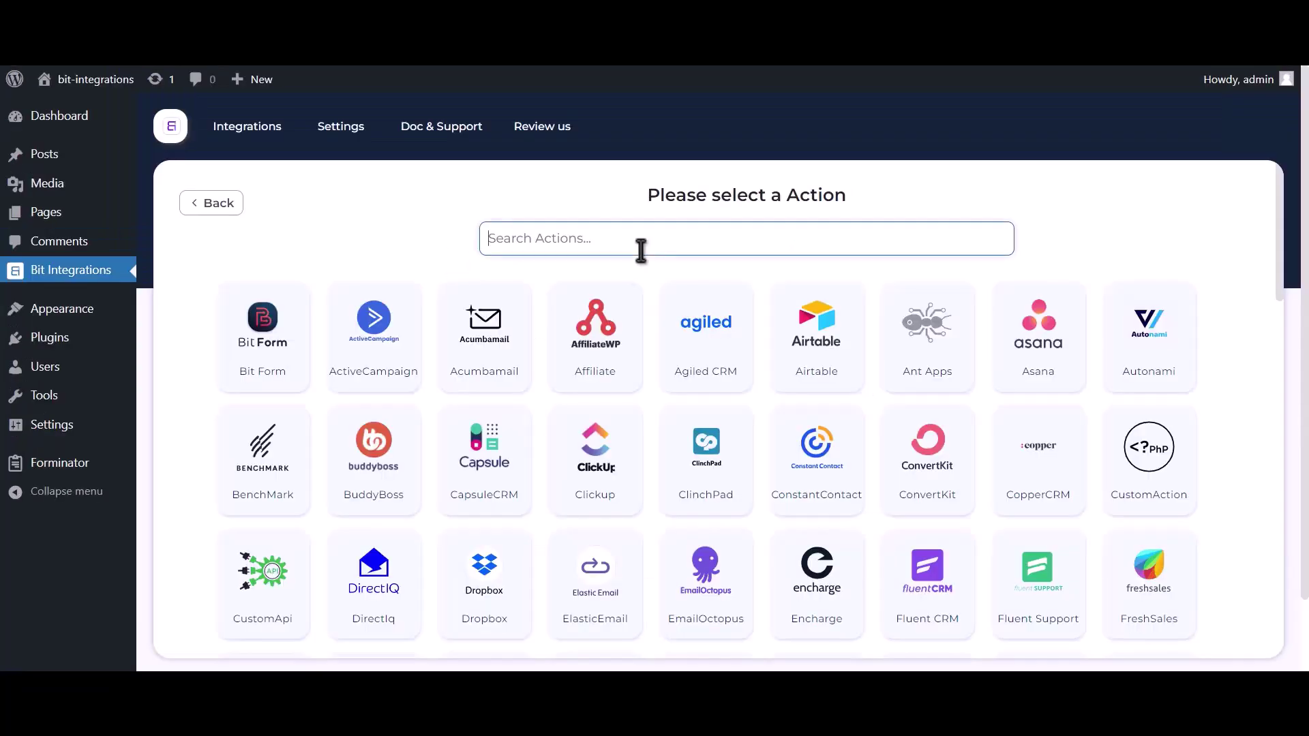
text(zoom)
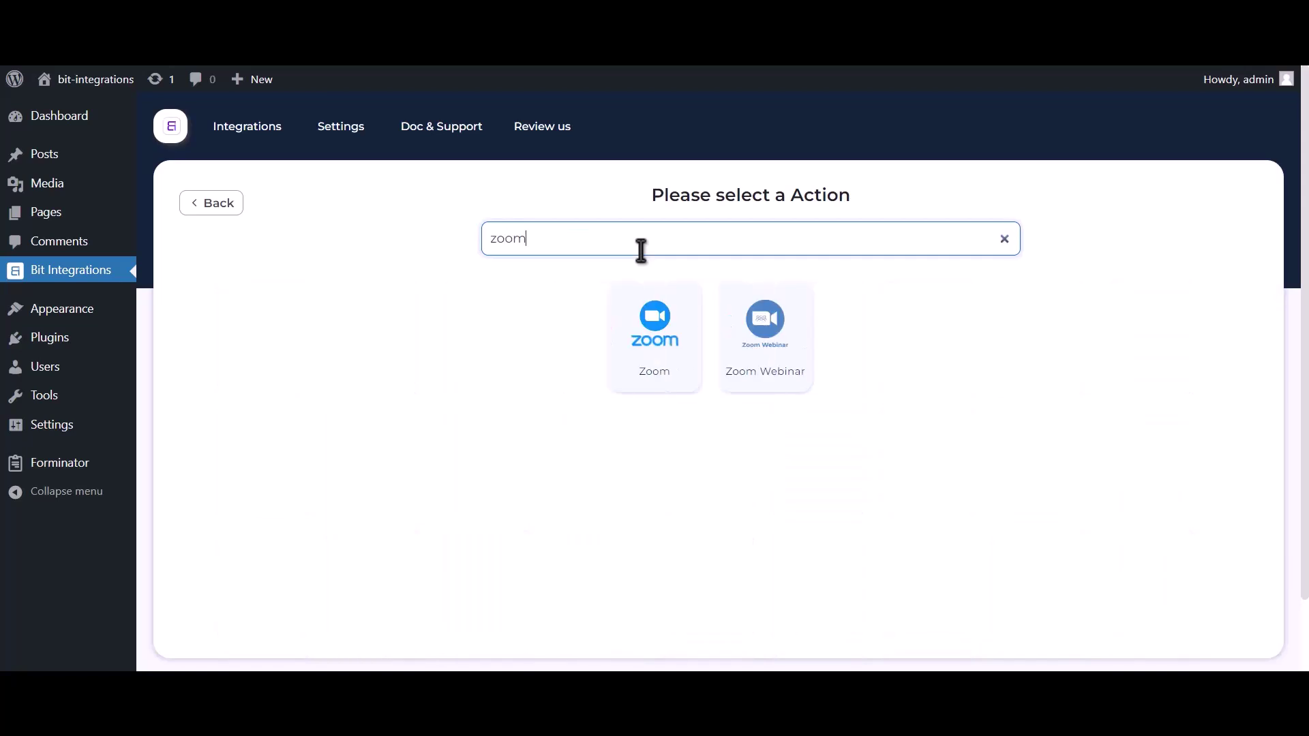
click(656, 377)
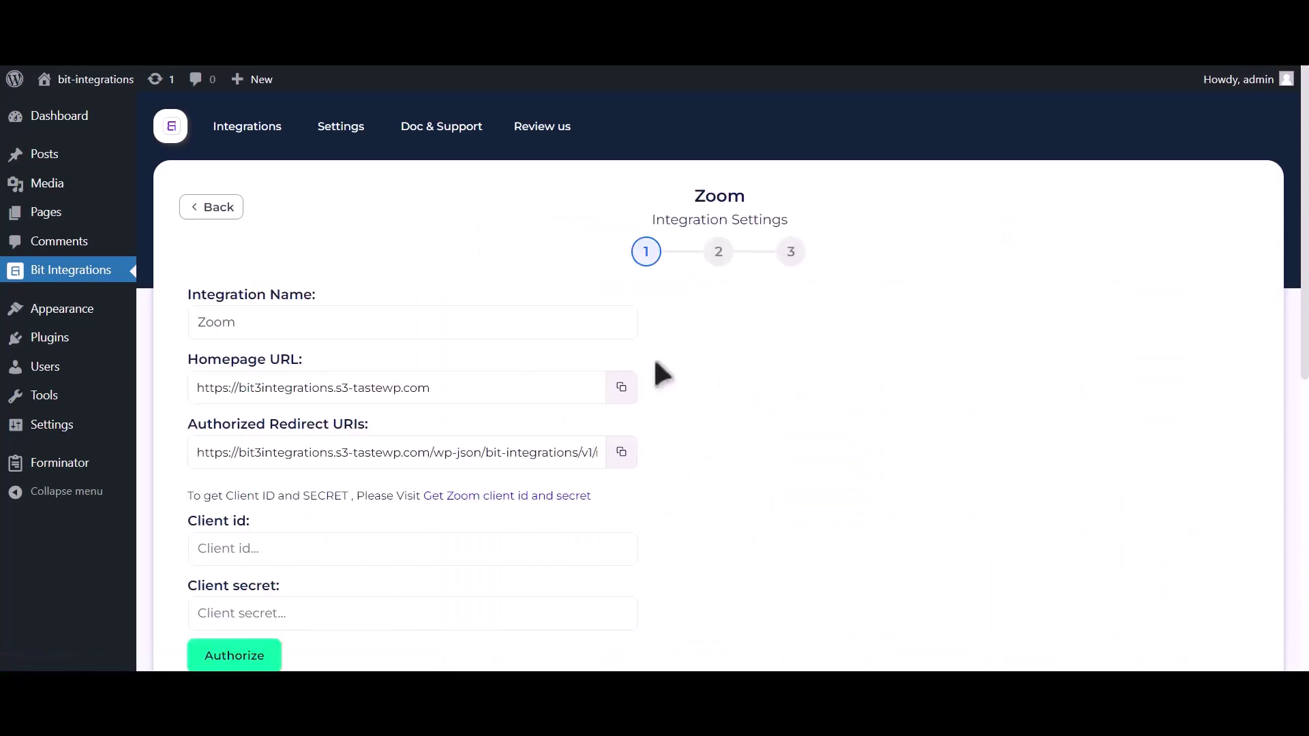
scroll(655, 363, down, 2)
drag(187, 354, 423, 350)
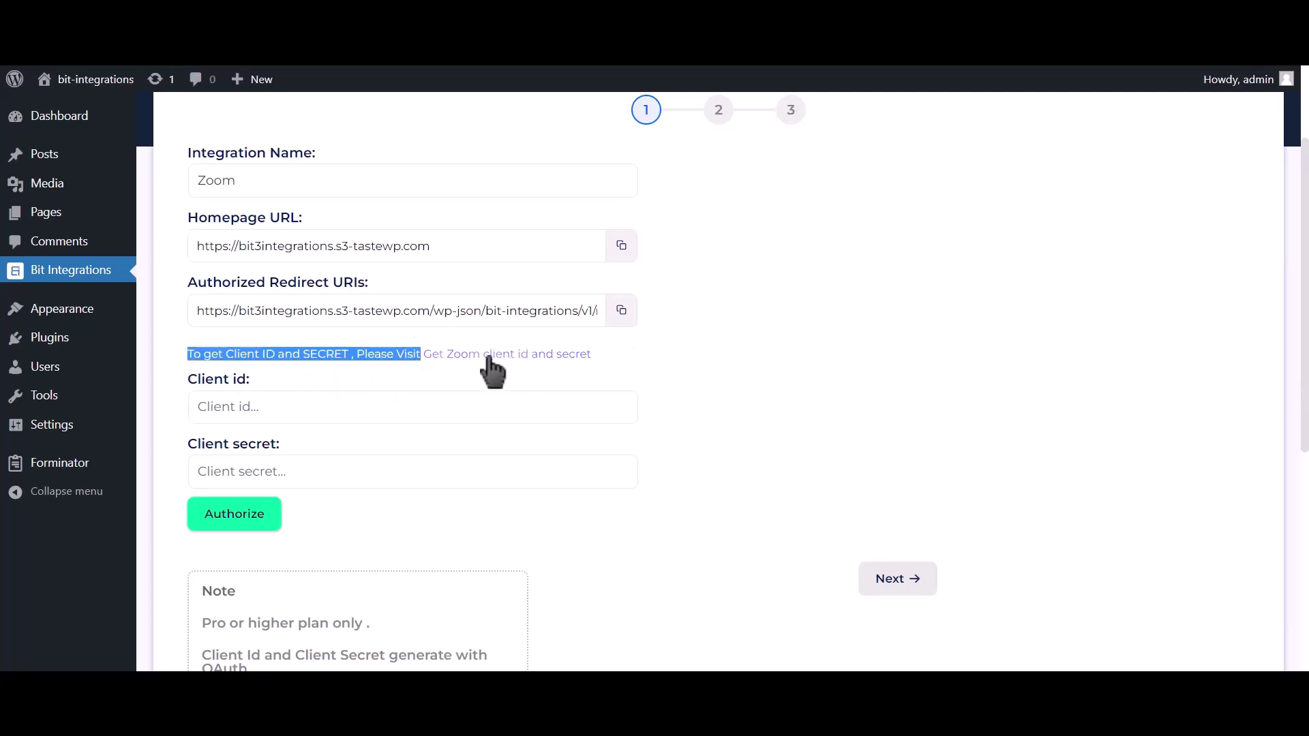
Step: Create an unpublished OAuth app named 'Bit integrations' in Zoom App Marketplace
click(544, 371)
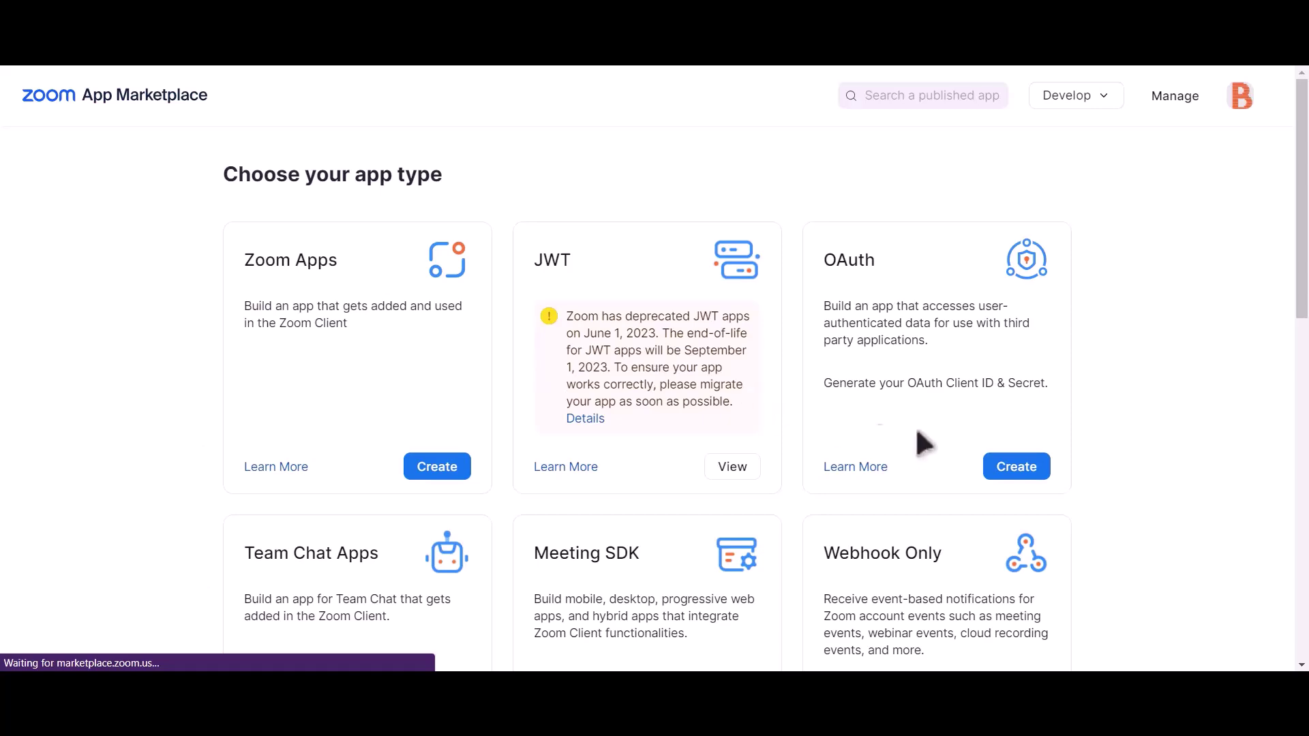
click(1030, 477)
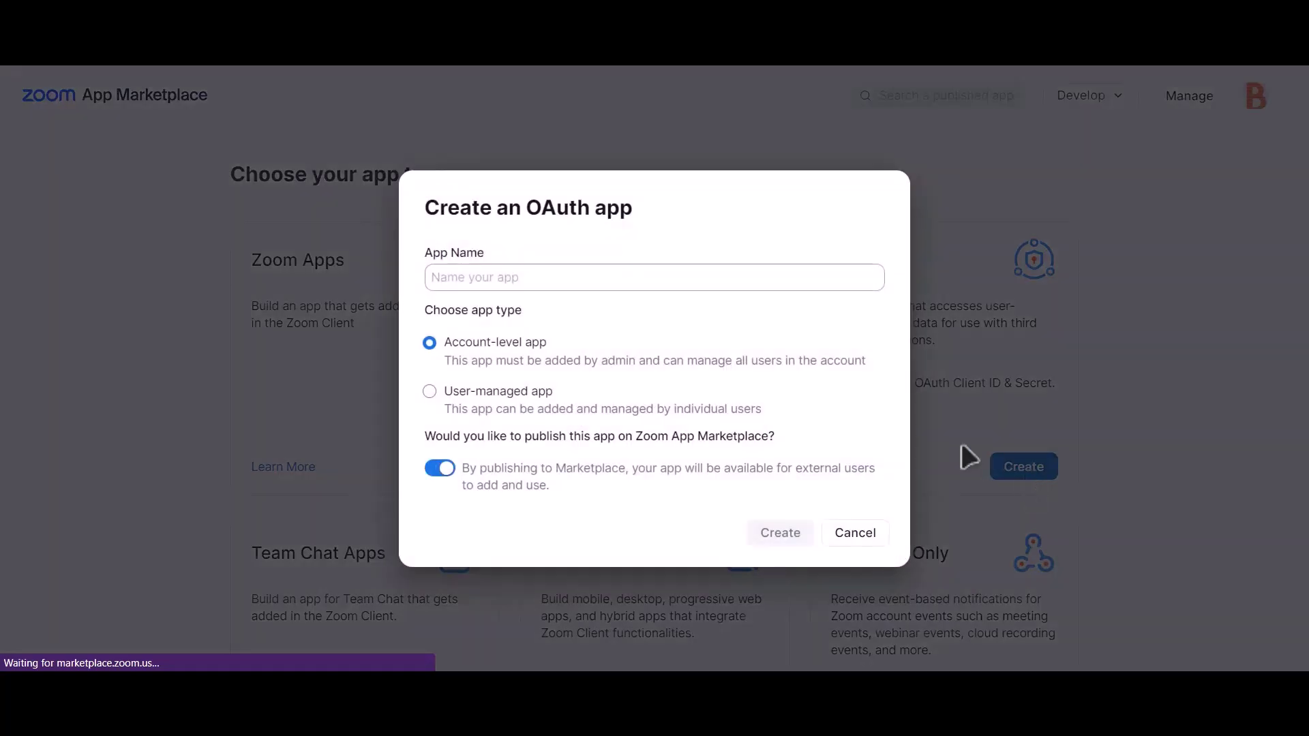
click(444, 470)
click(623, 277)
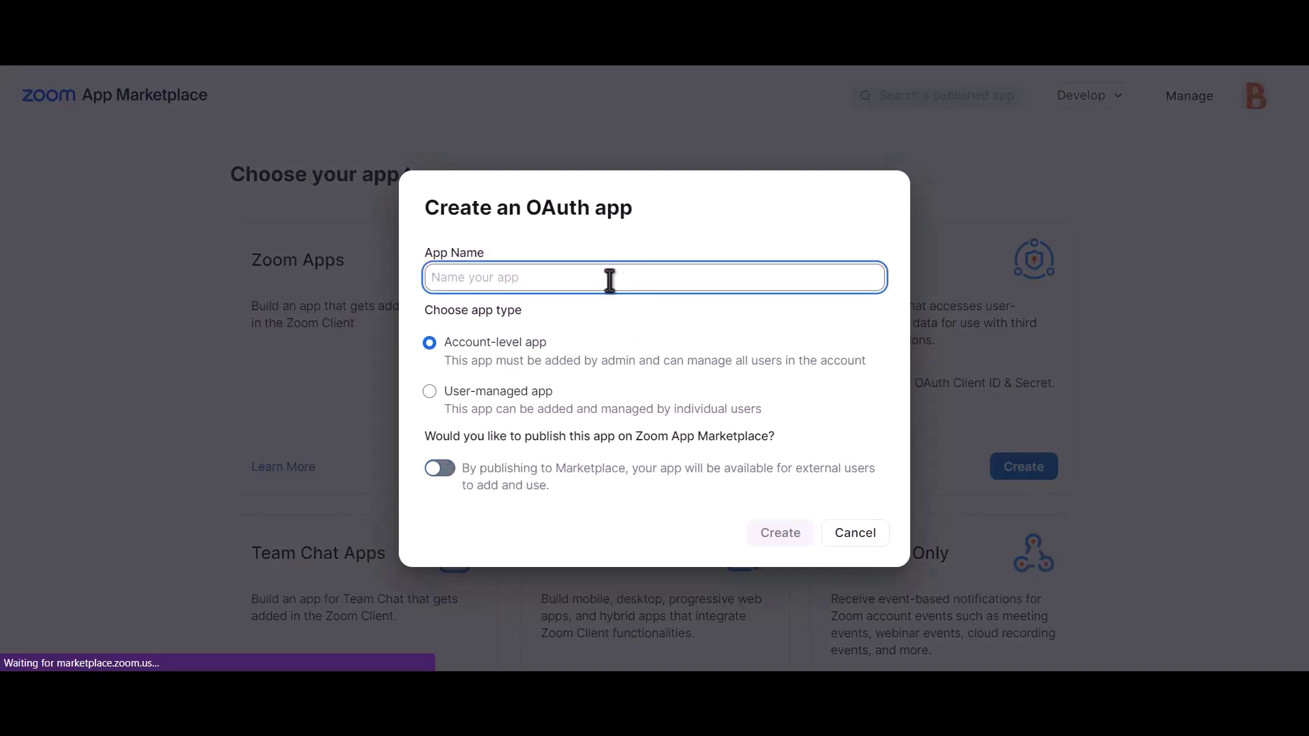
text(Bit int)
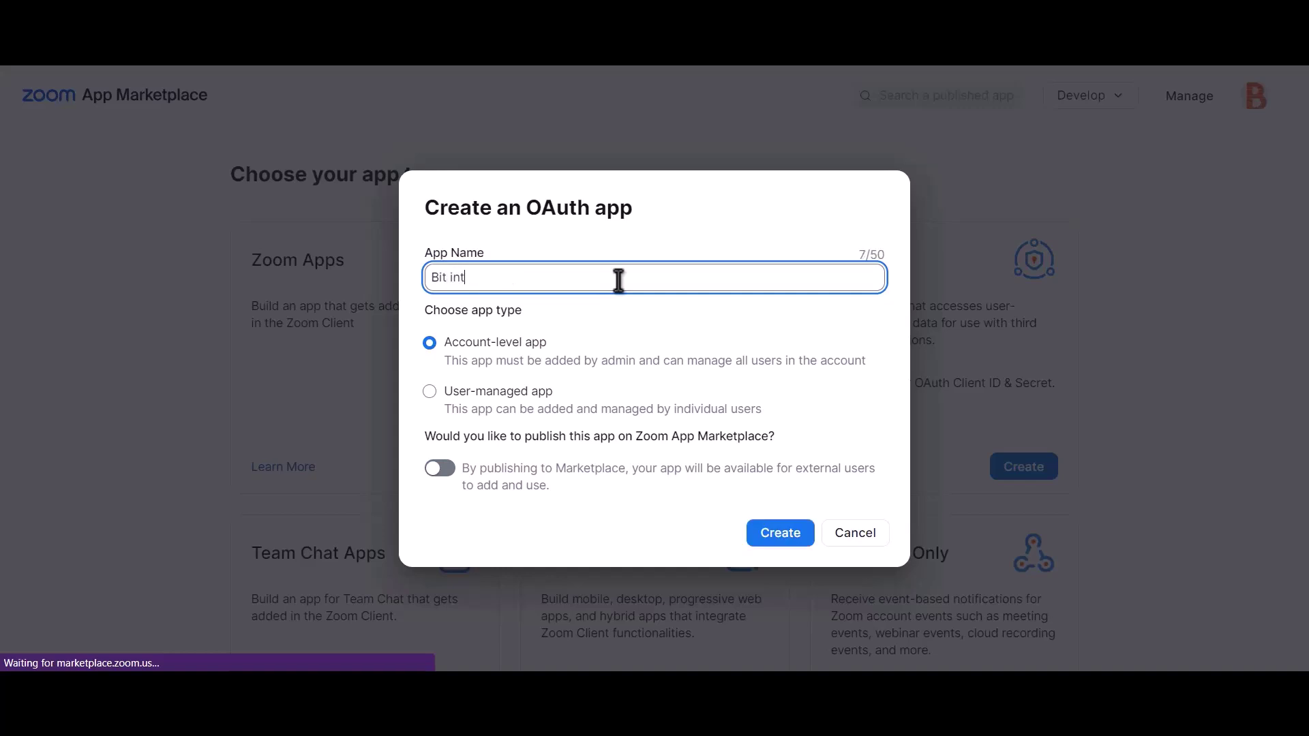
text(egrations)
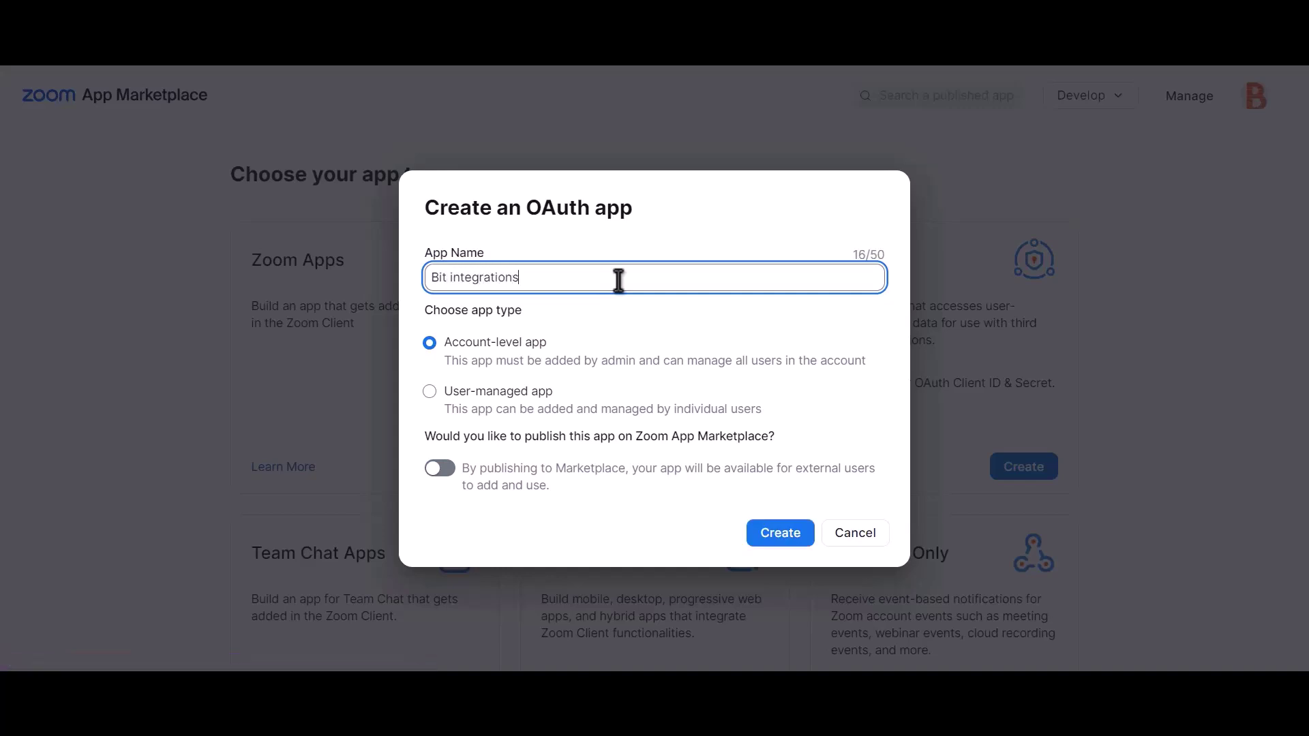
click(791, 545)
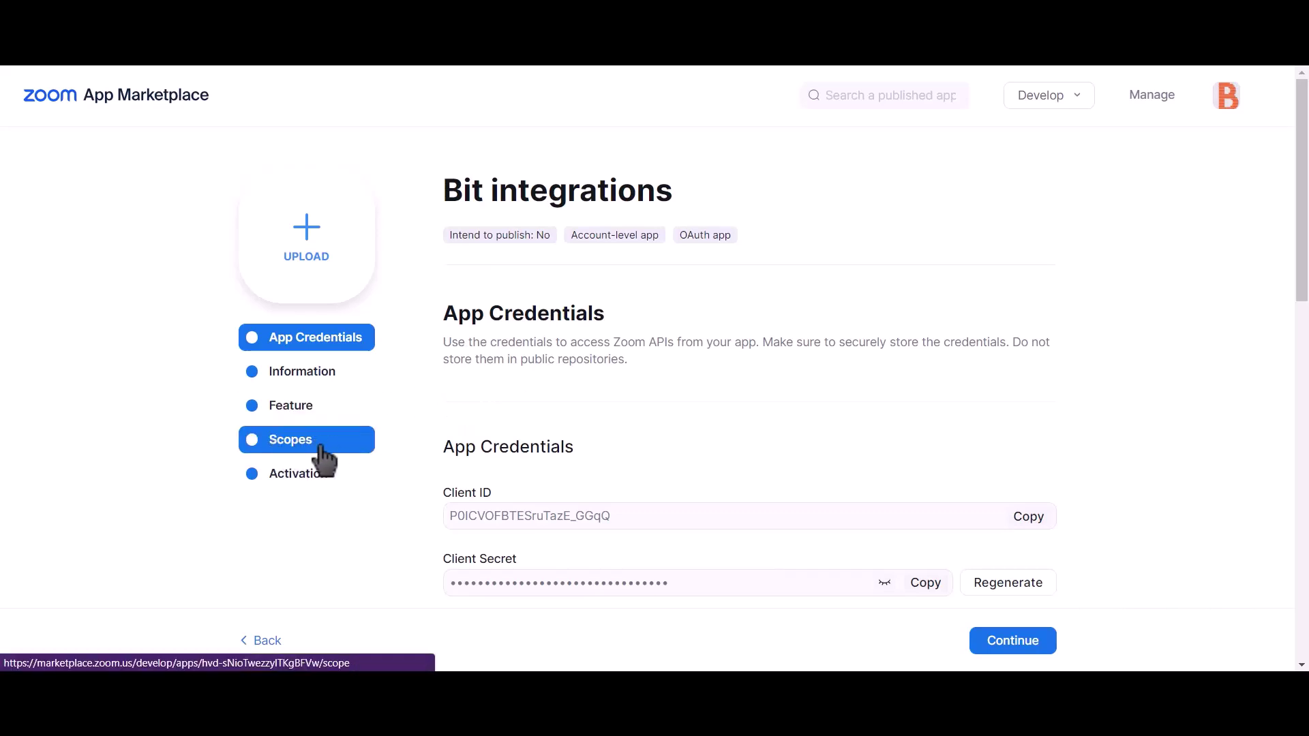
Step: Add the sub-account user meetings, view all, and view-and-manage all user meetings scopes
click(326, 458)
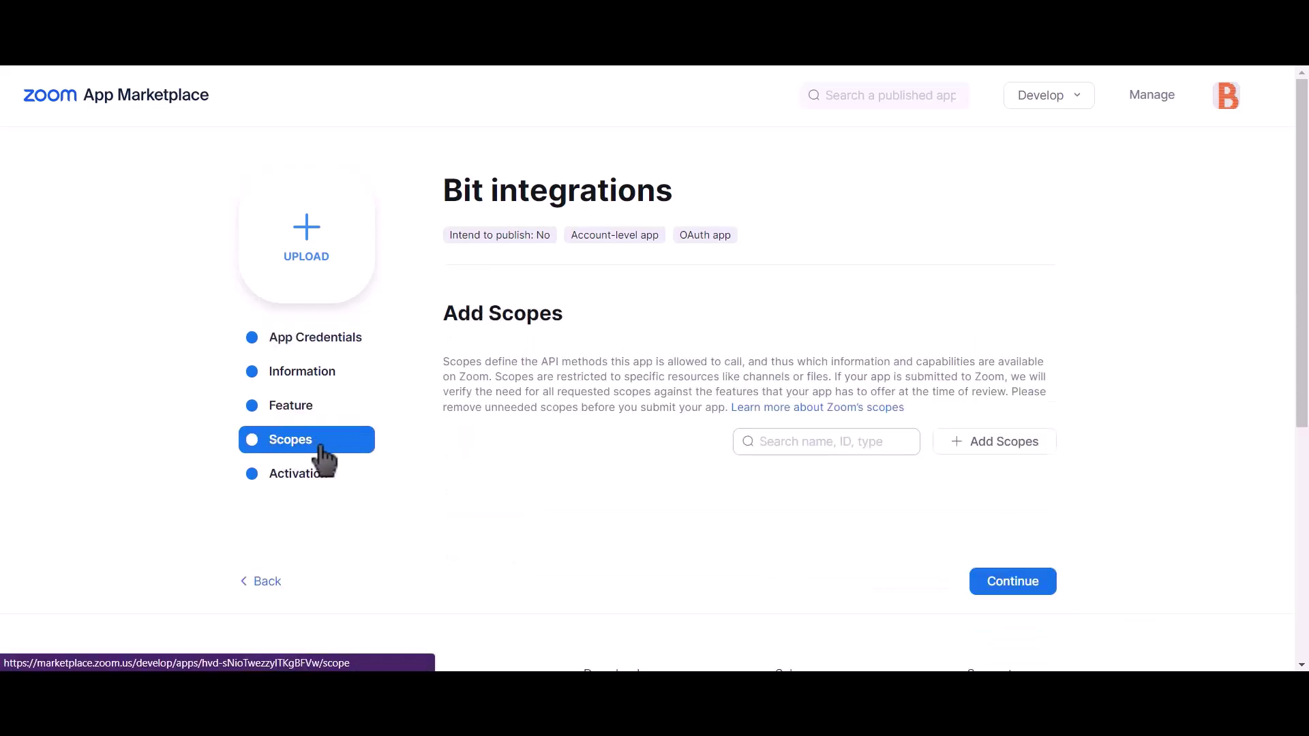
click(1018, 447)
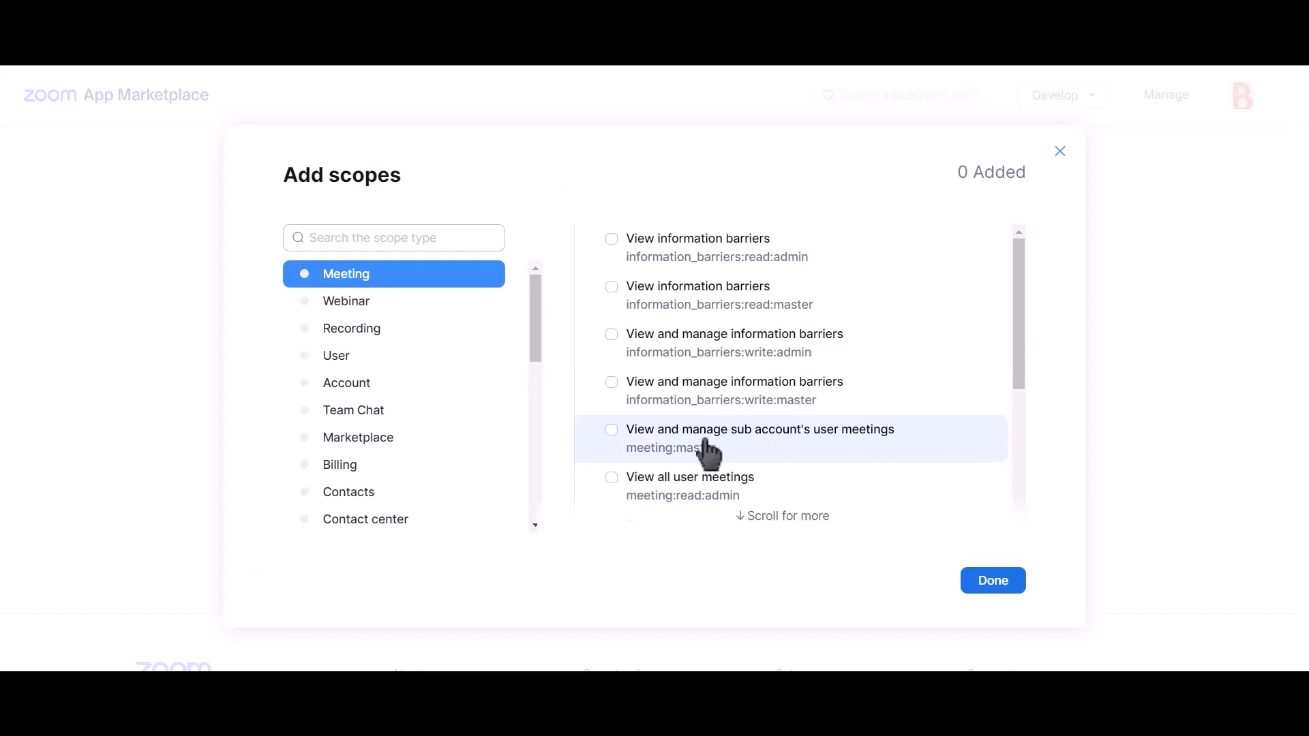
click(612, 431)
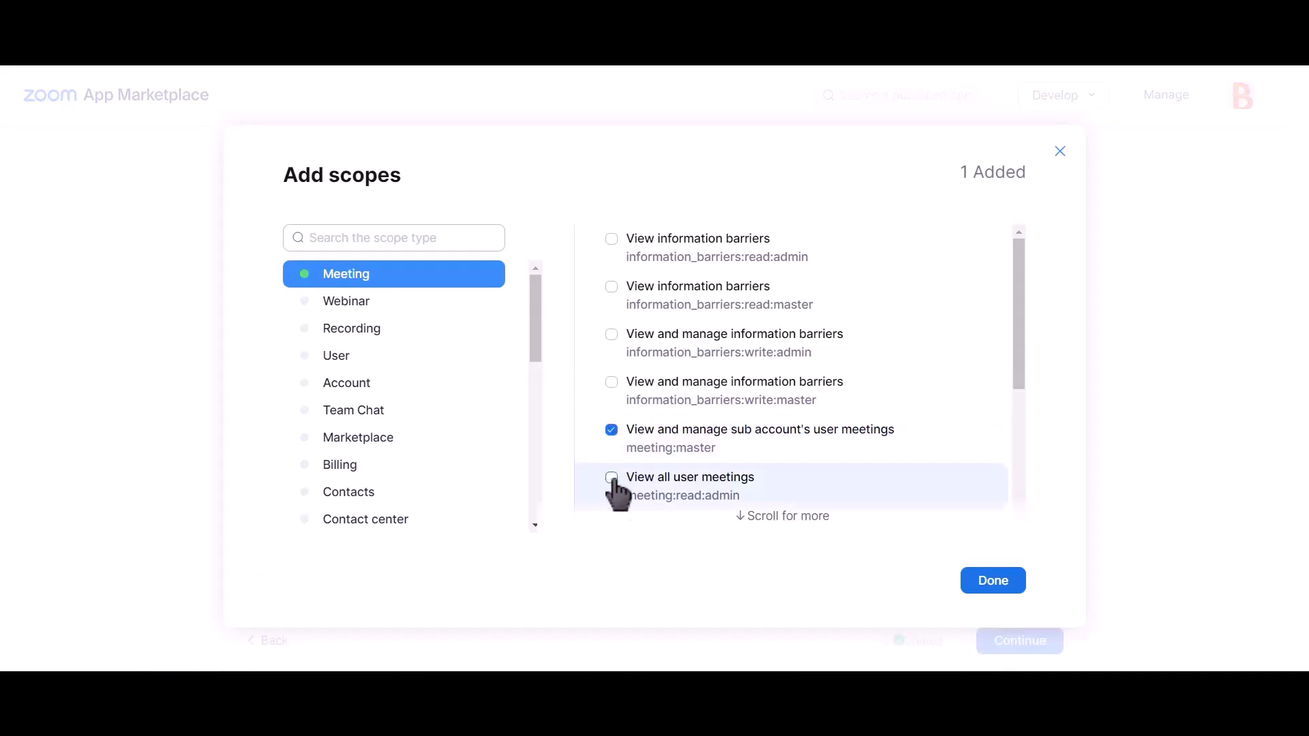
click(612, 477)
scroll(754, 420, down, 4)
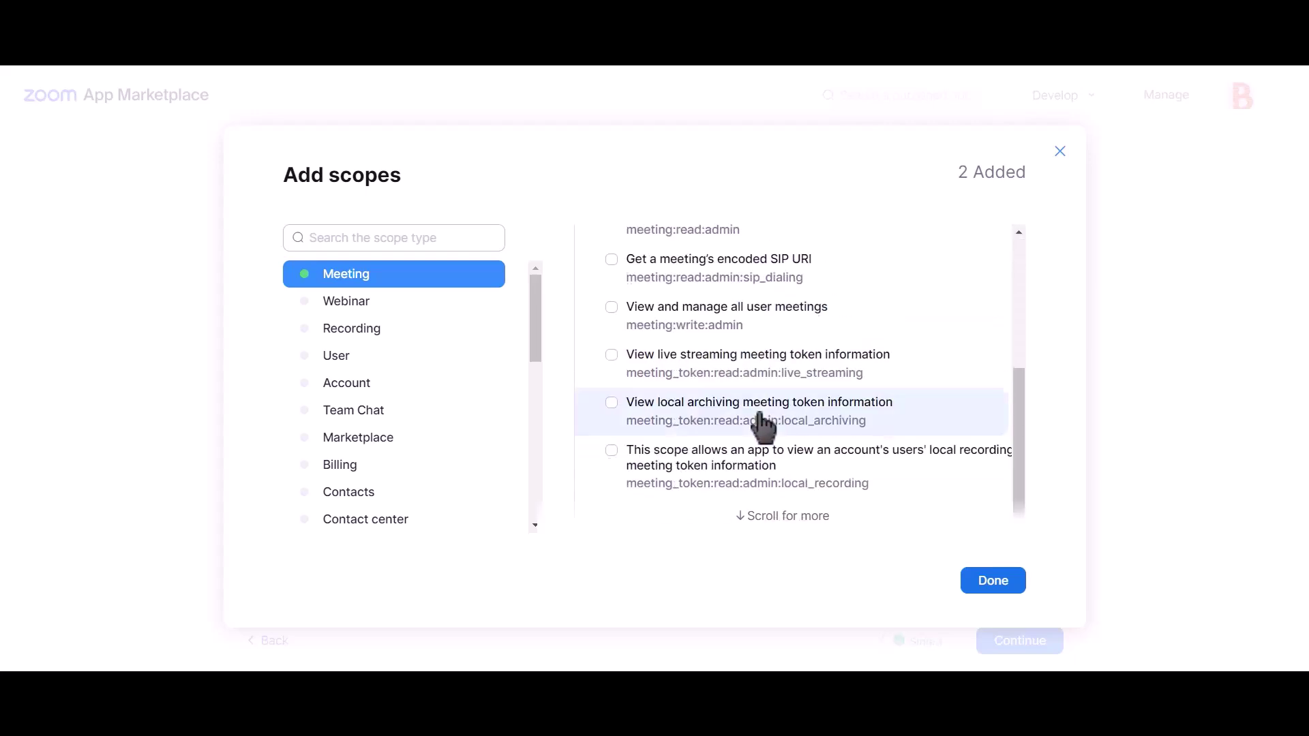
scroll(763, 427, up, 4)
scroll(765, 430, down, 2)
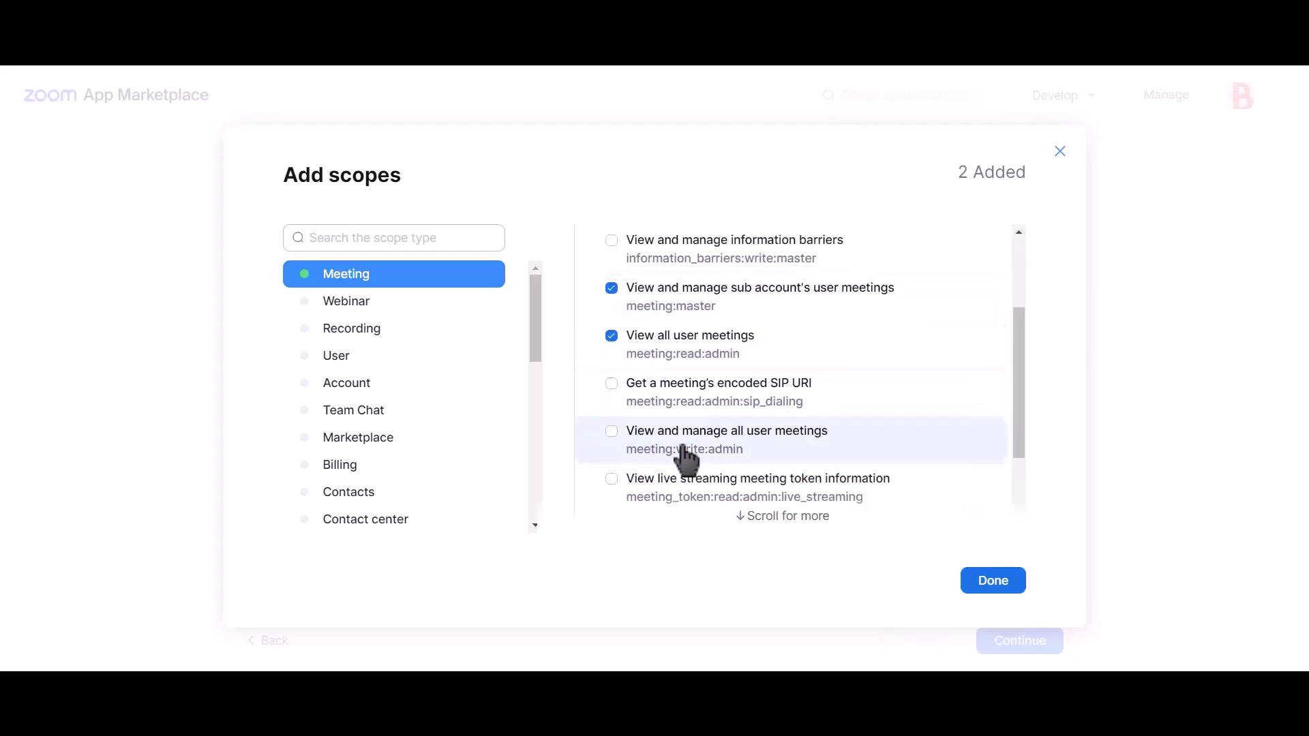
click(731, 440)
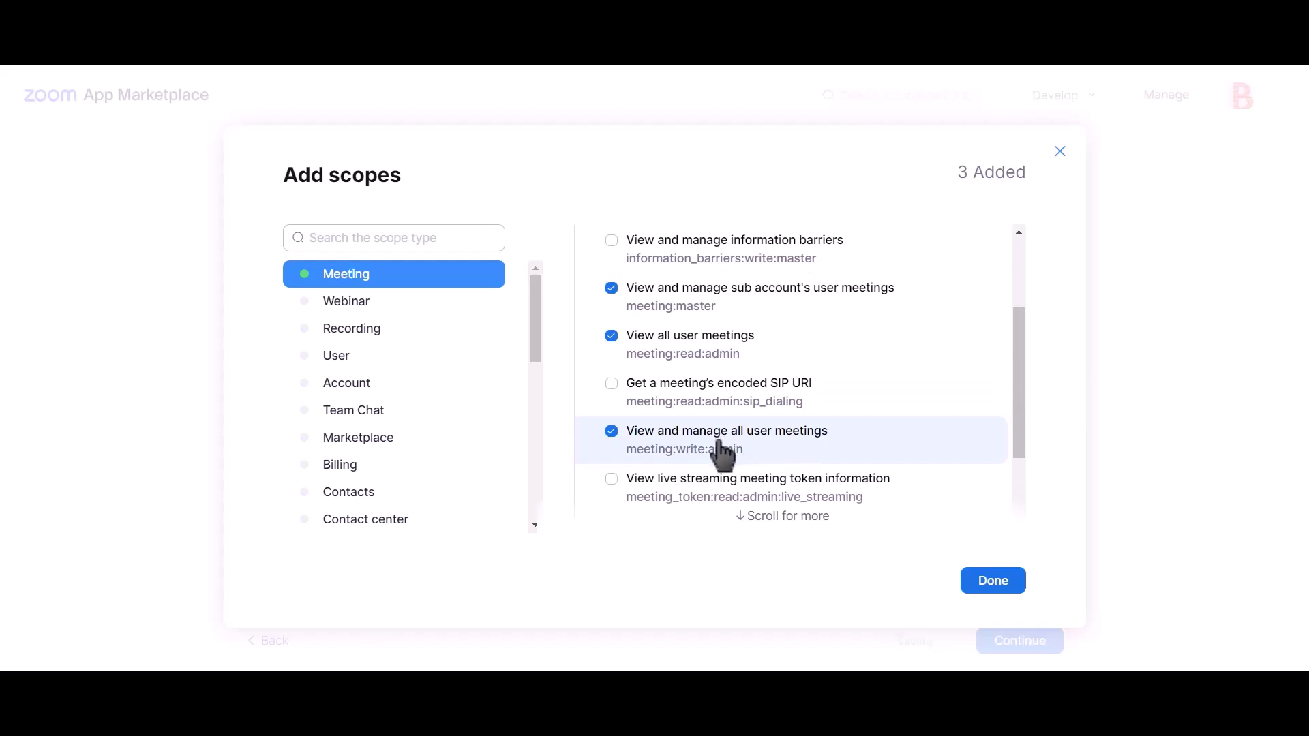
Step: Add the sub-account user management and view-and-manage users scopes, then confirm the selection
click(361, 360)
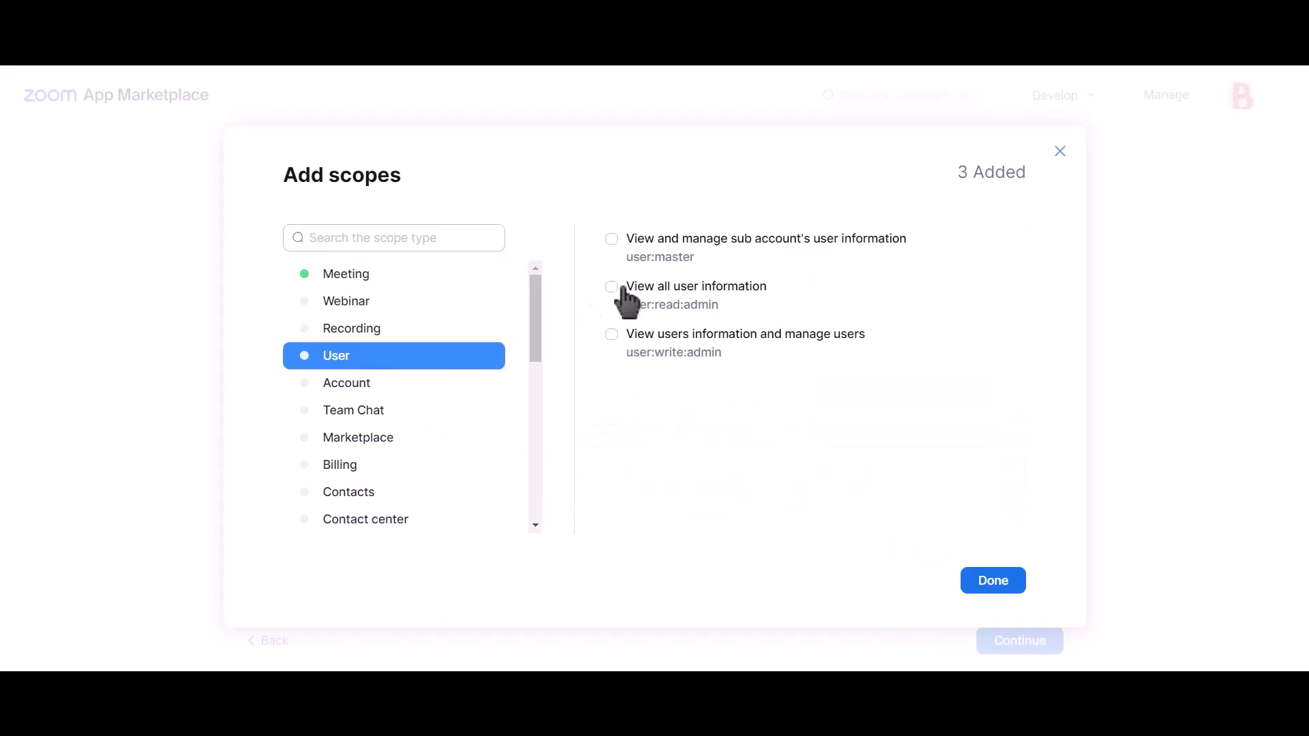
click(670, 254)
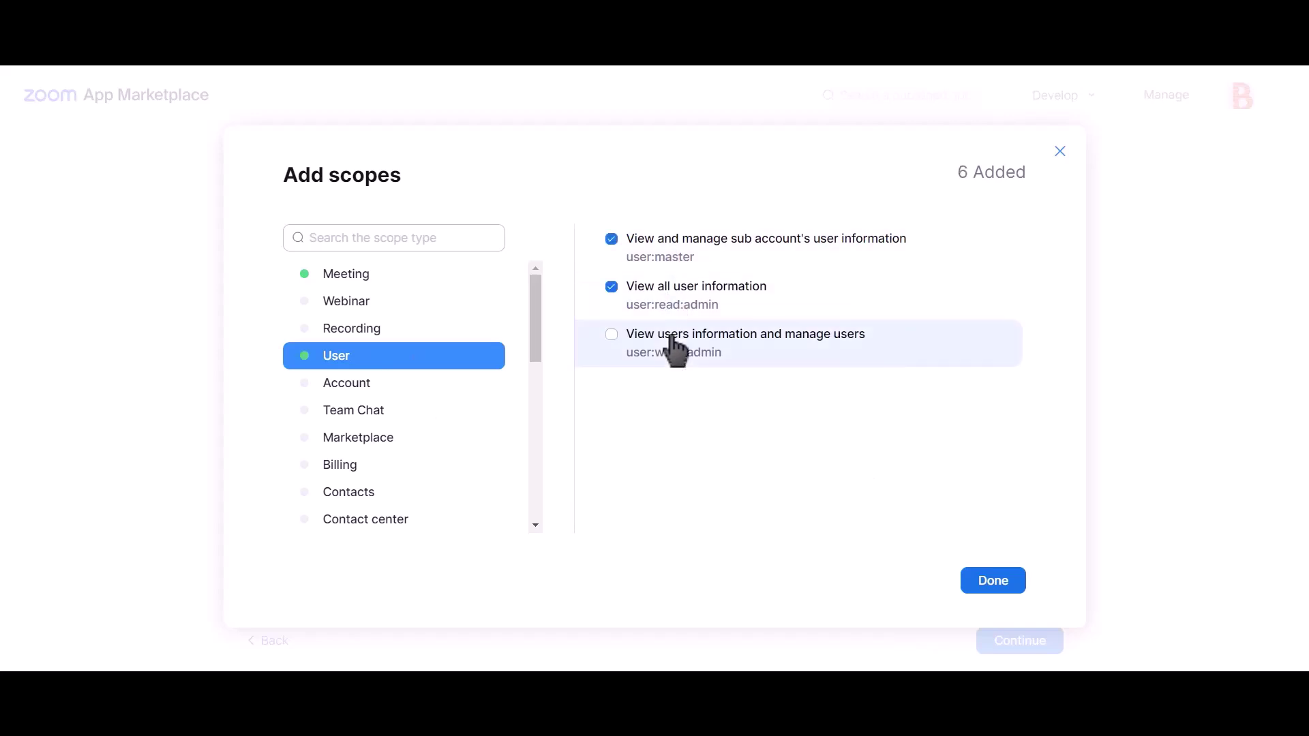
click(673, 341)
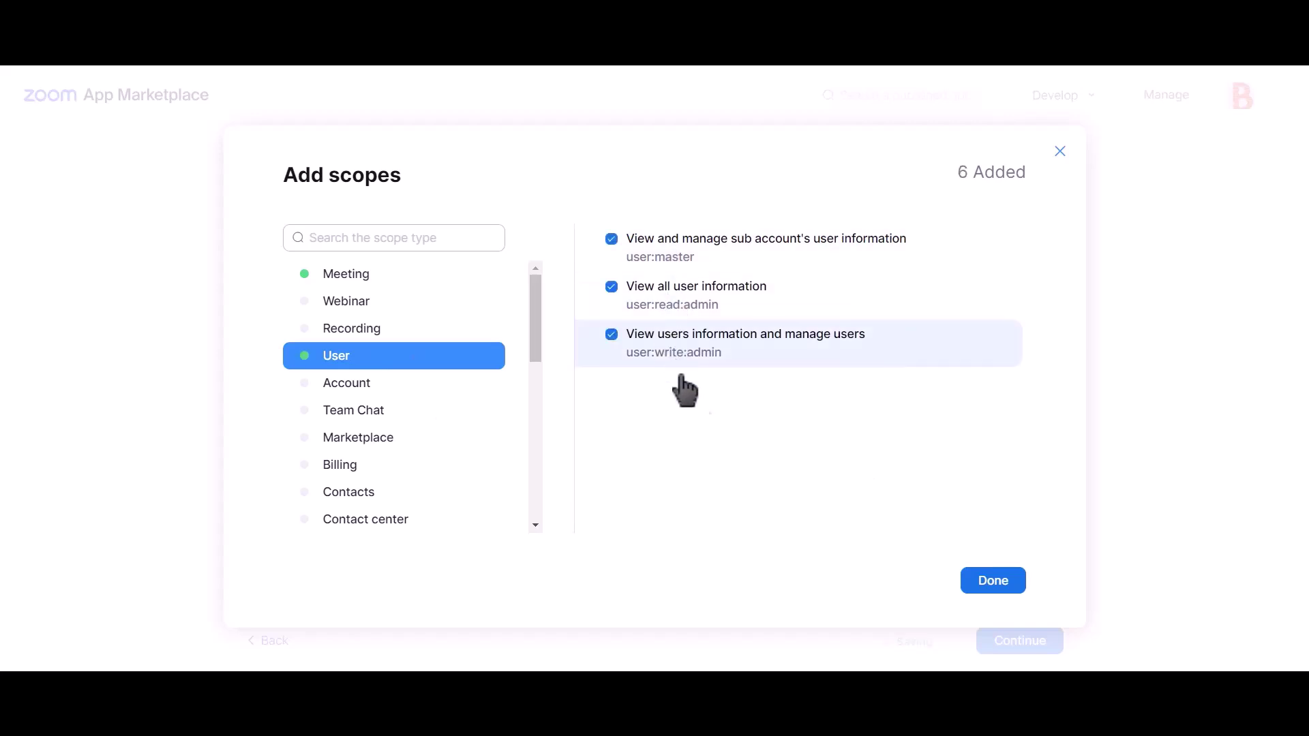
click(994, 582)
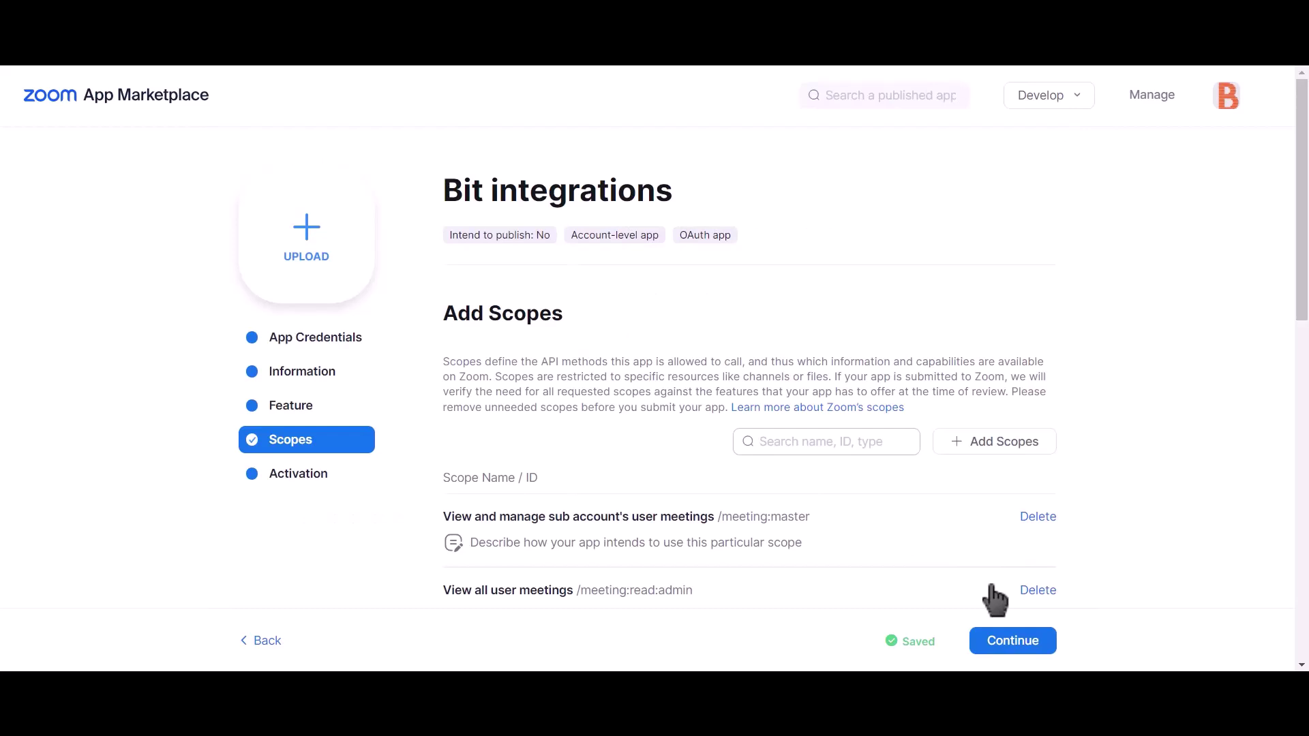
Step: Copy the Zoom app's Client ID into Bit Integrations' Client id field
click(328, 344)
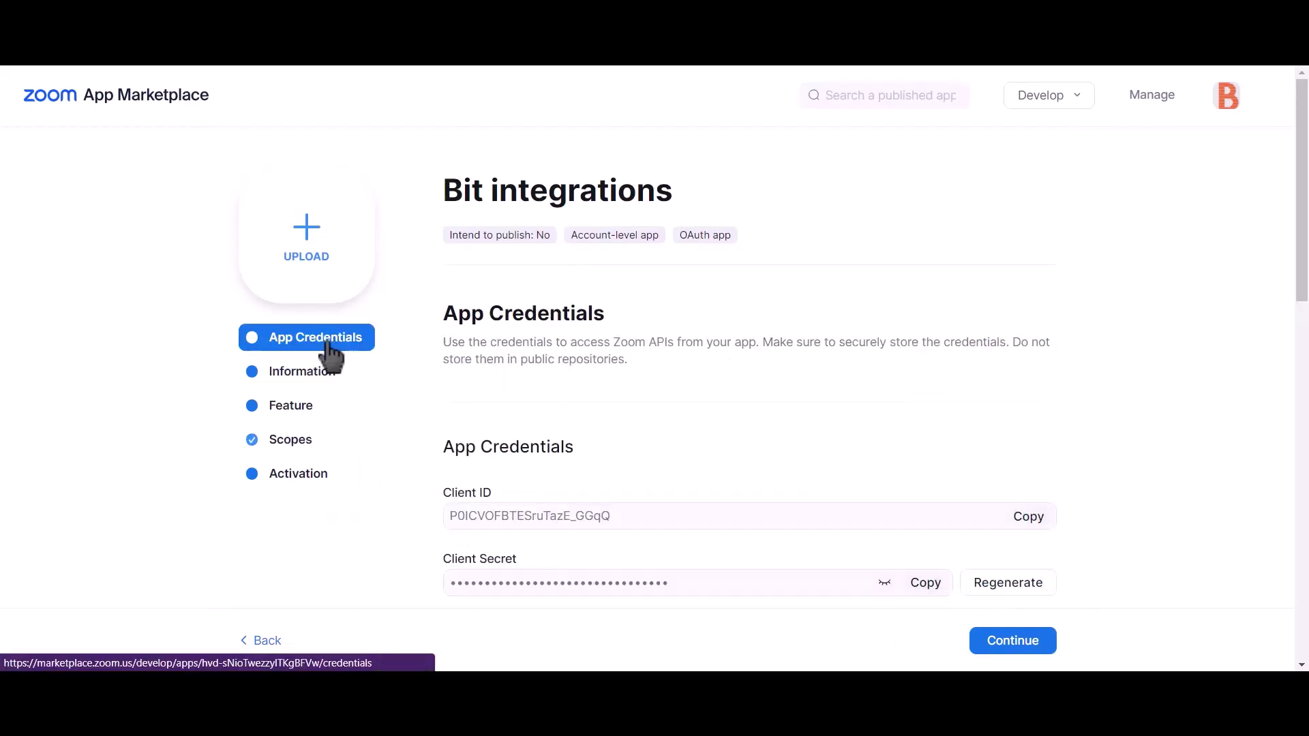
click(1029, 520)
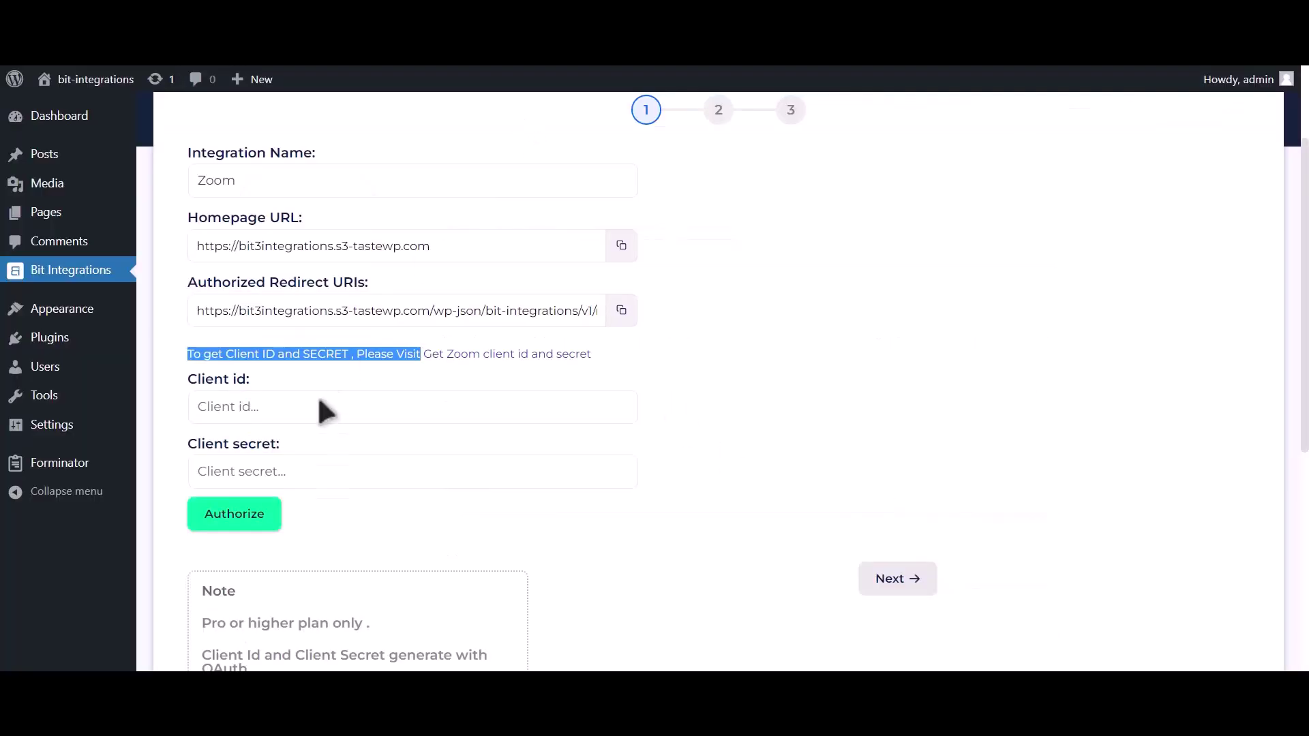
click(300, 417)
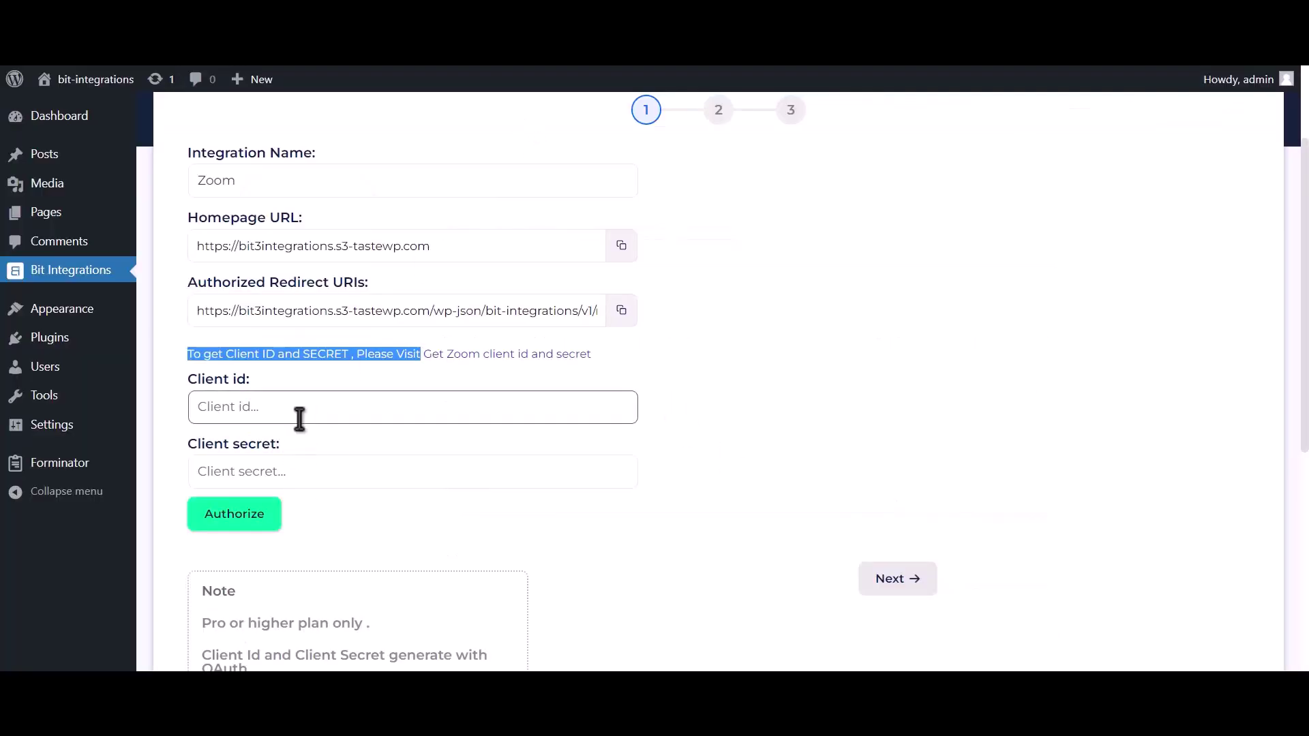
click(300, 418)
key(ctrl+v)
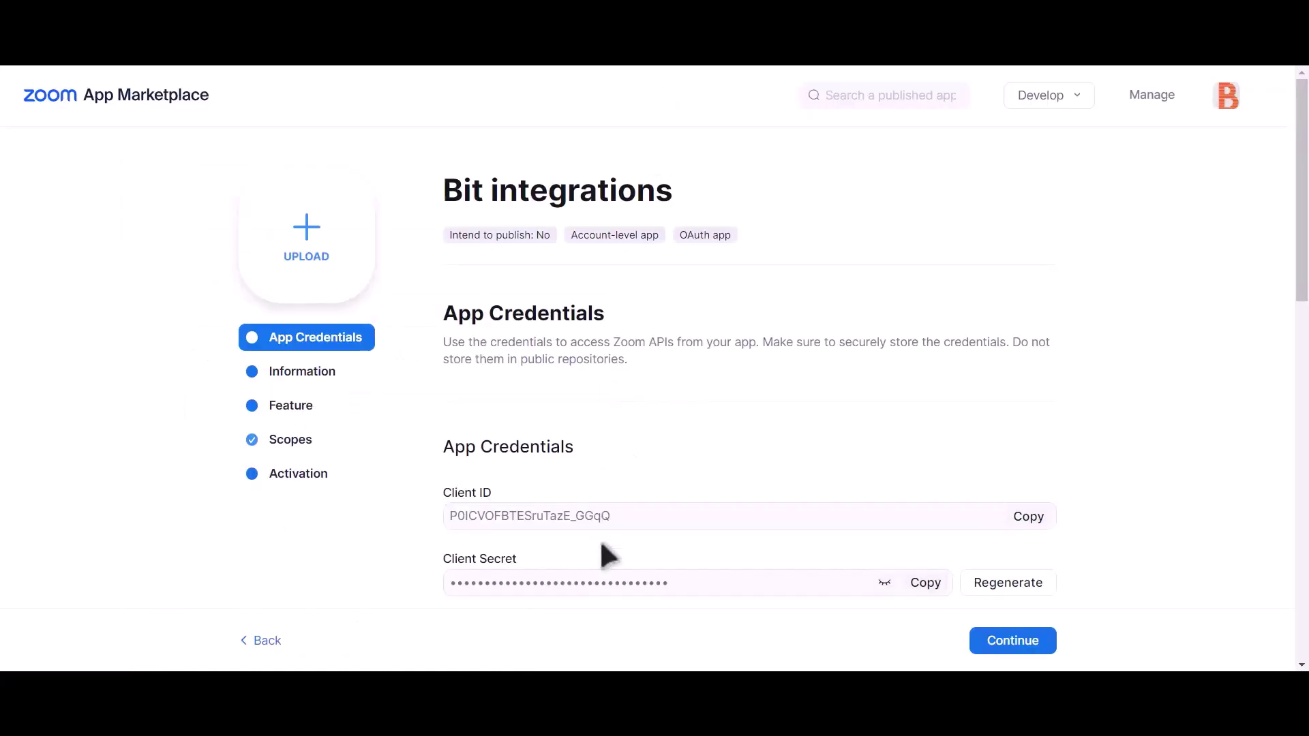
drag(443, 557, 546, 559)
Step: Paste the Zoom app's Client Secret into the Client secret field
click(932, 589)
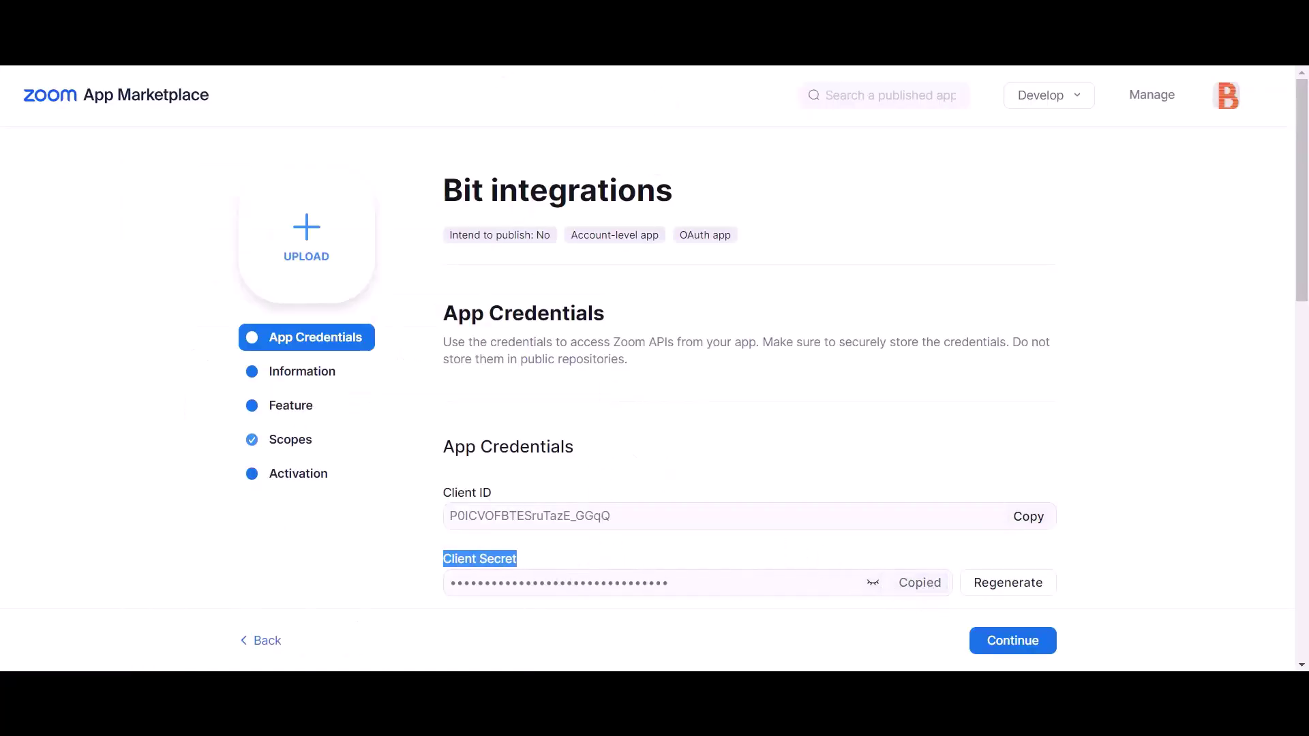
click(500, 67)
click(334, 472)
key(ctrl+v)
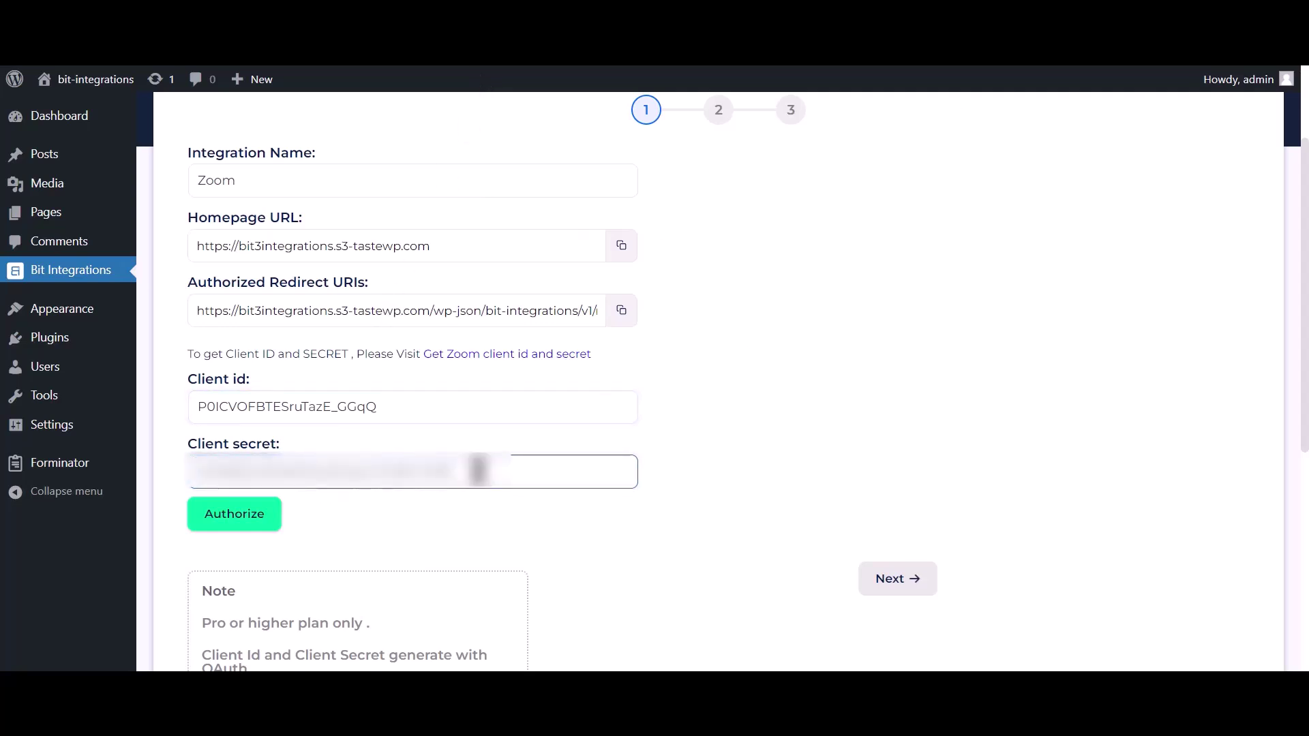
Step: Copy Bit Integrations' authorized redirect URI and return to the Zoom app settings
click(621, 310)
key(alt+Tab)
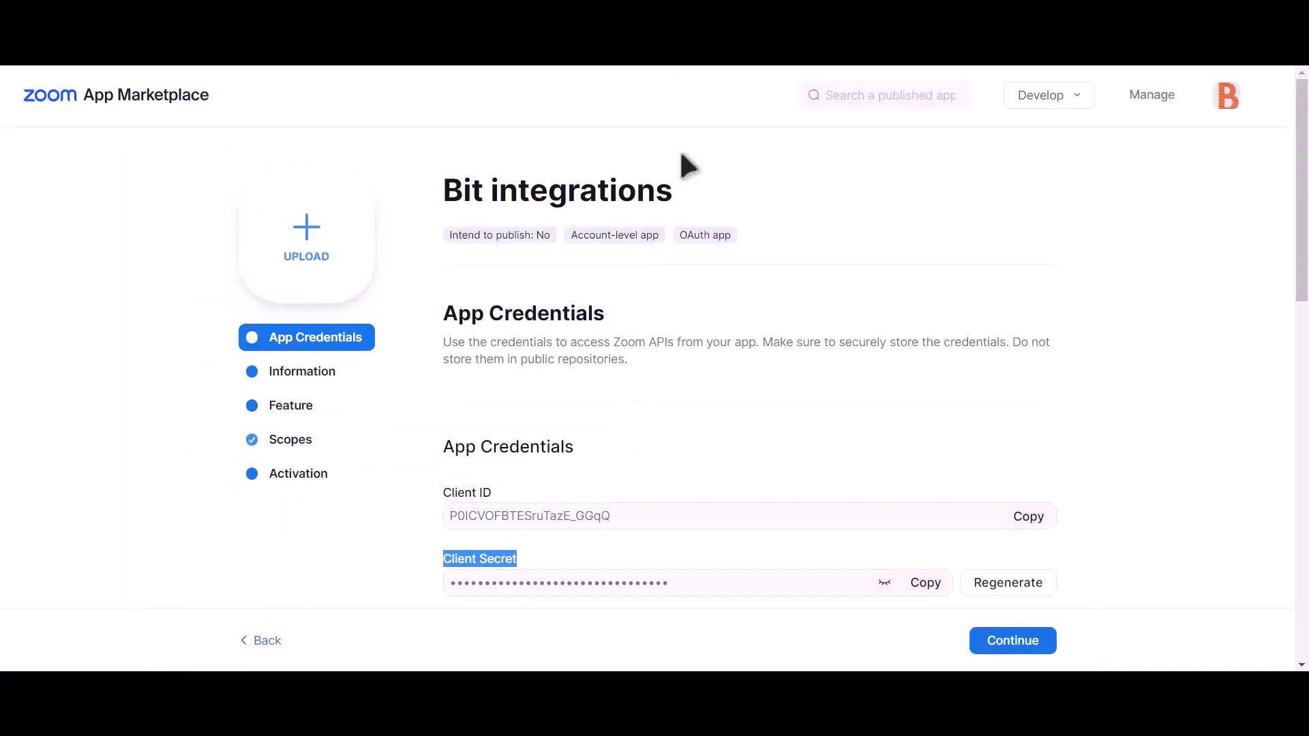
scroll(702, 312, down, 2)
Step: Paste the copied redirect URI into both the Redirect URL and Allow List fields
click(522, 525)
key(ctrl+v)
scroll(593, 521, down, 5)
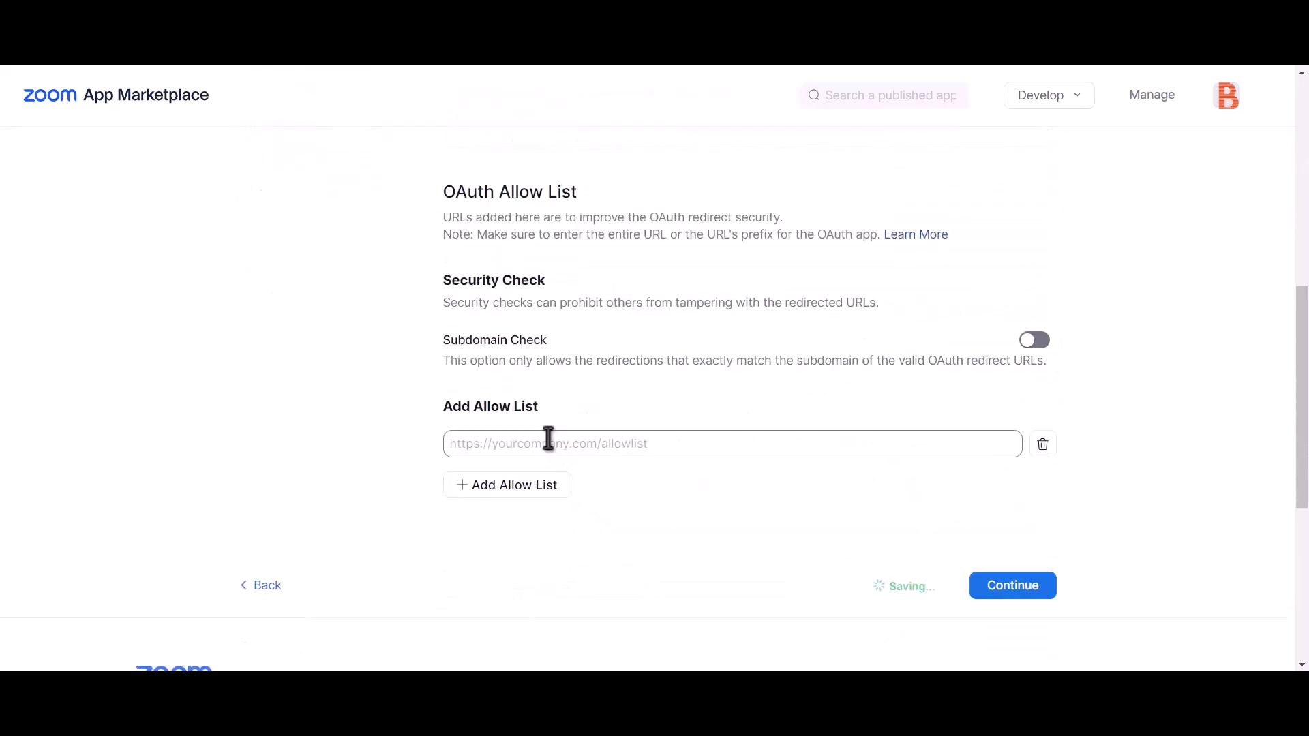
click(584, 446)
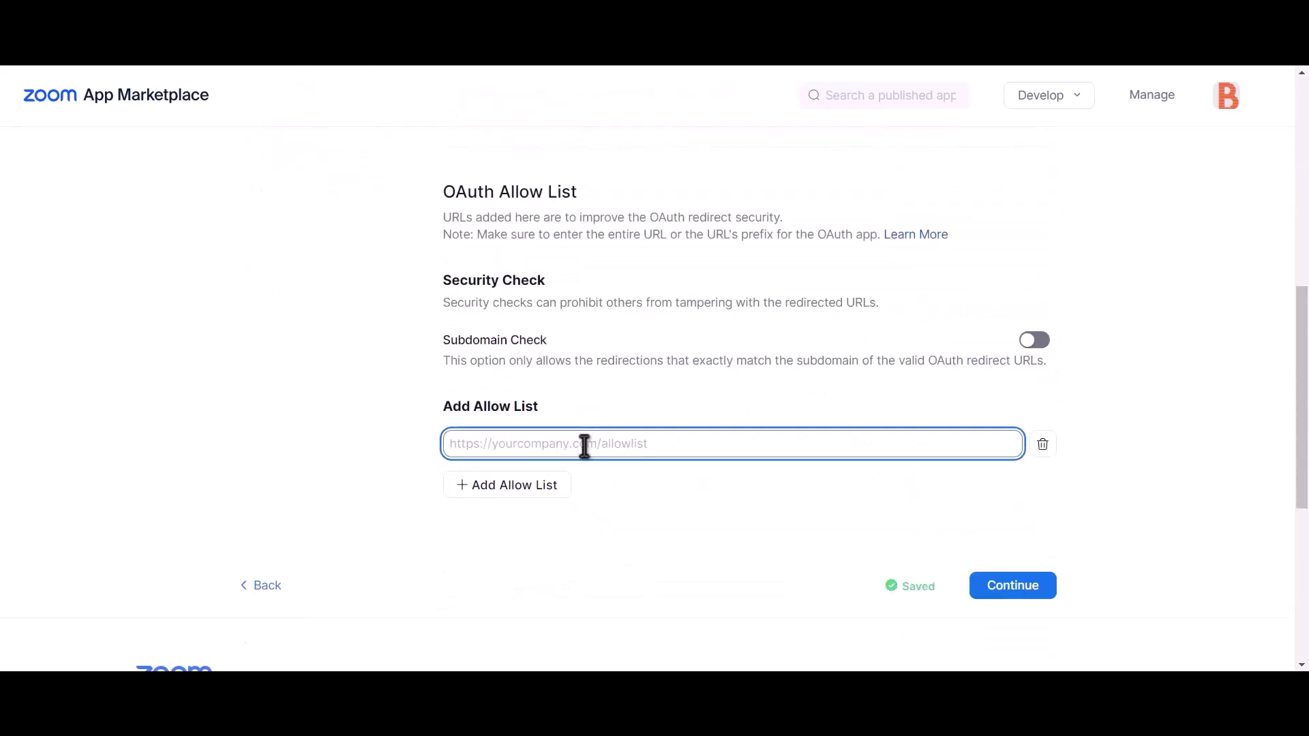
key(ctrl+v)
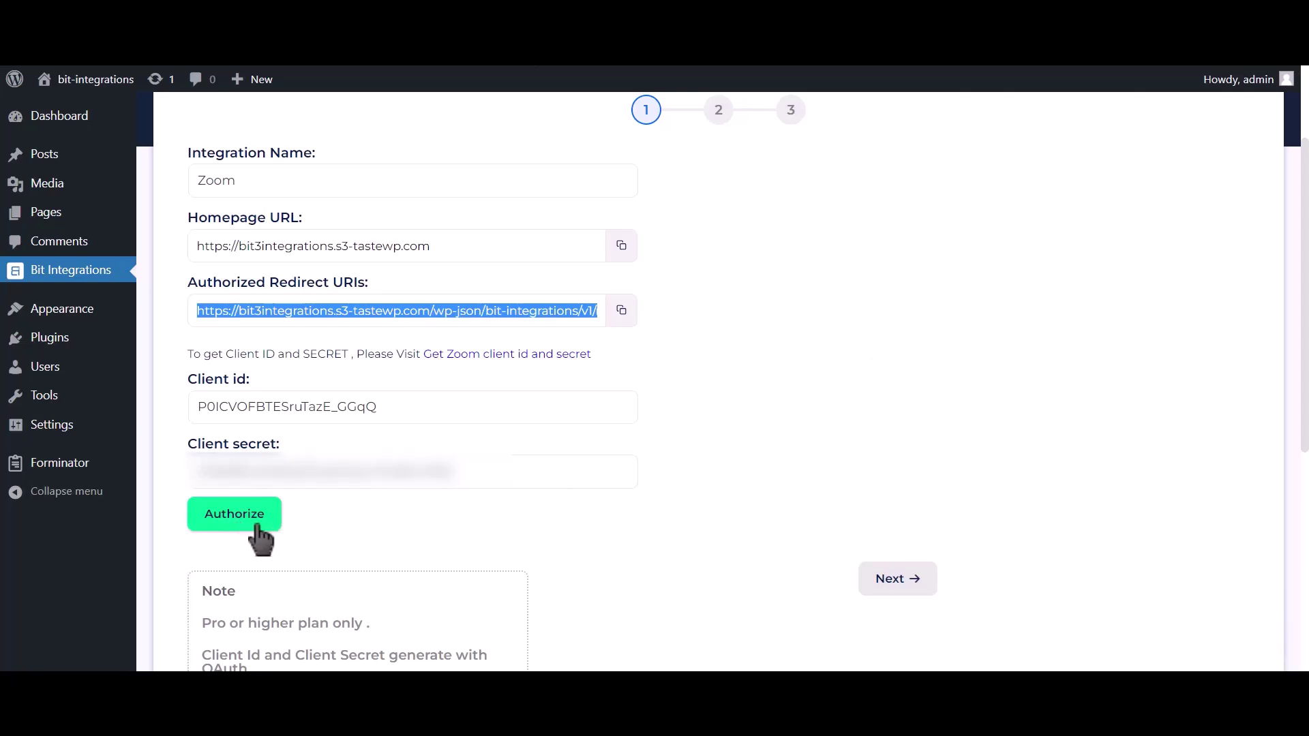
Step: Authorize the Zoom connection by allowing access, then advance to the next setup step
click(255, 526)
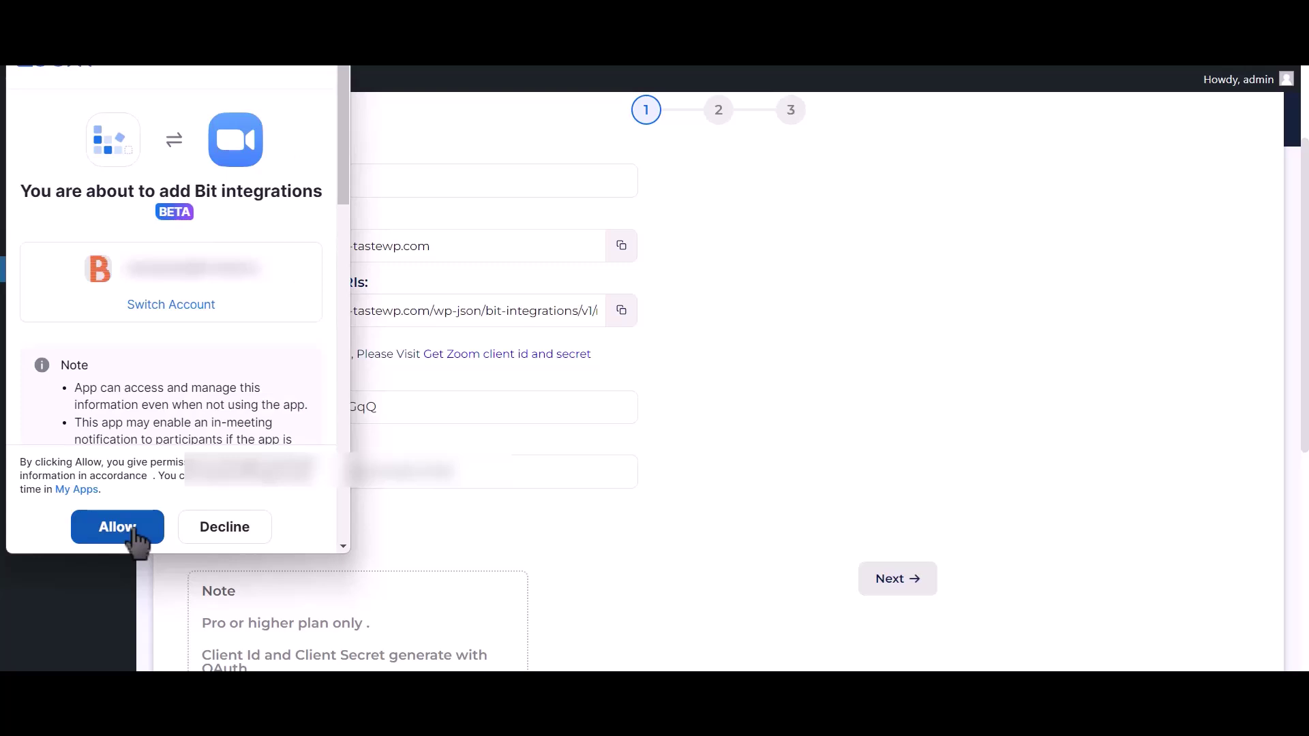
click(136, 533)
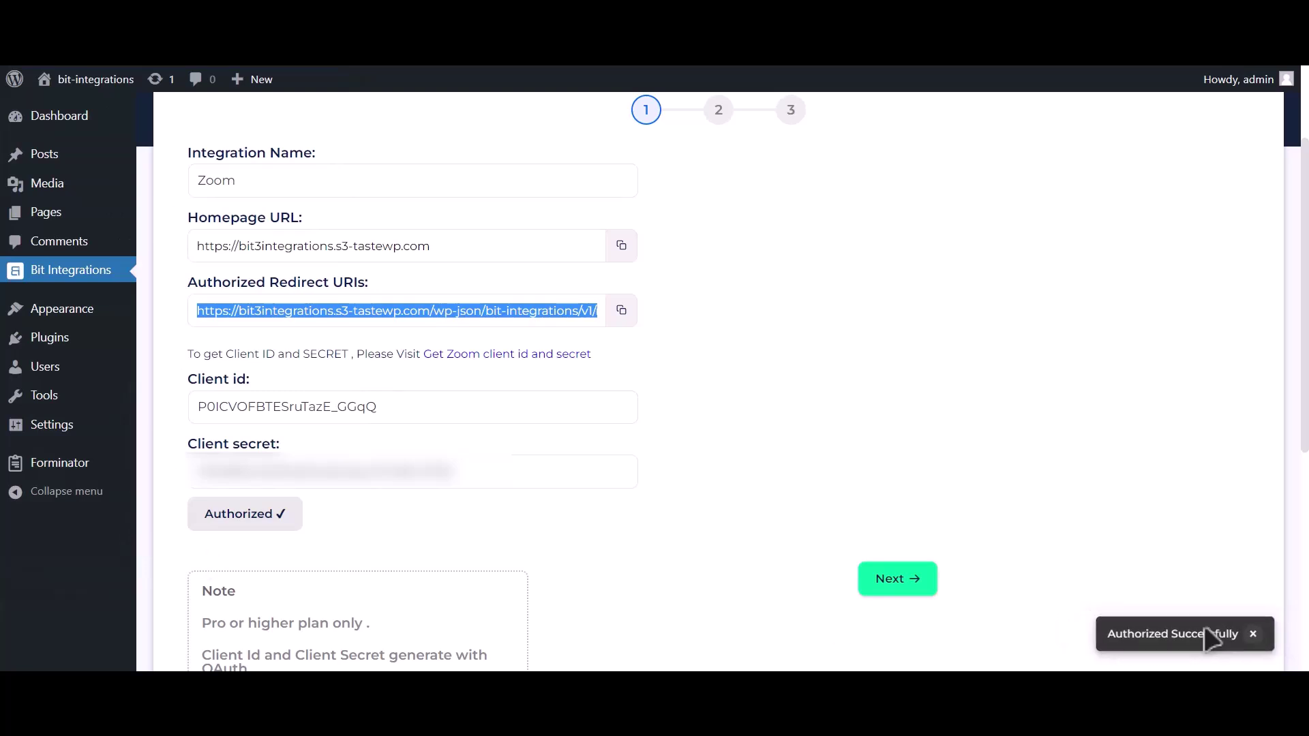
click(917, 586)
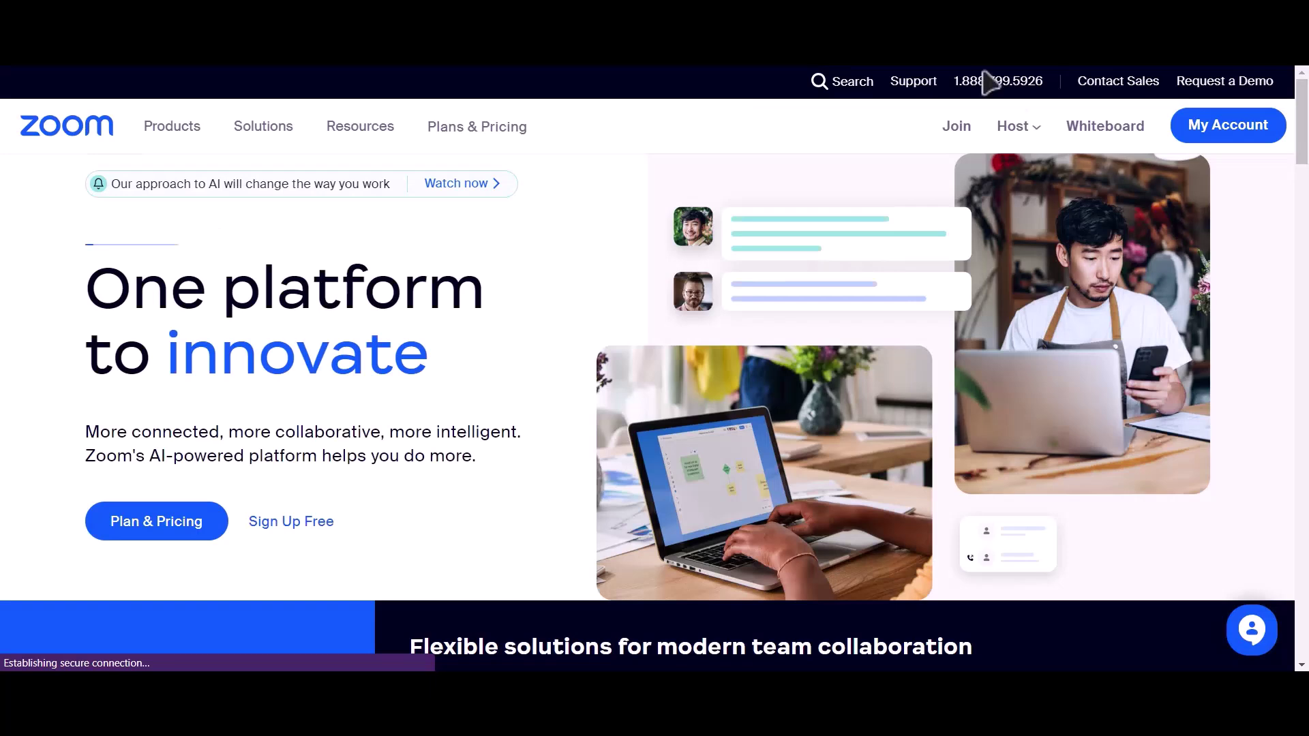
Step: Schedule a registration-required Zoom meeting titled 'Bit Integrations' for Jun 20, 2023 5:00 PM
click(1227, 128)
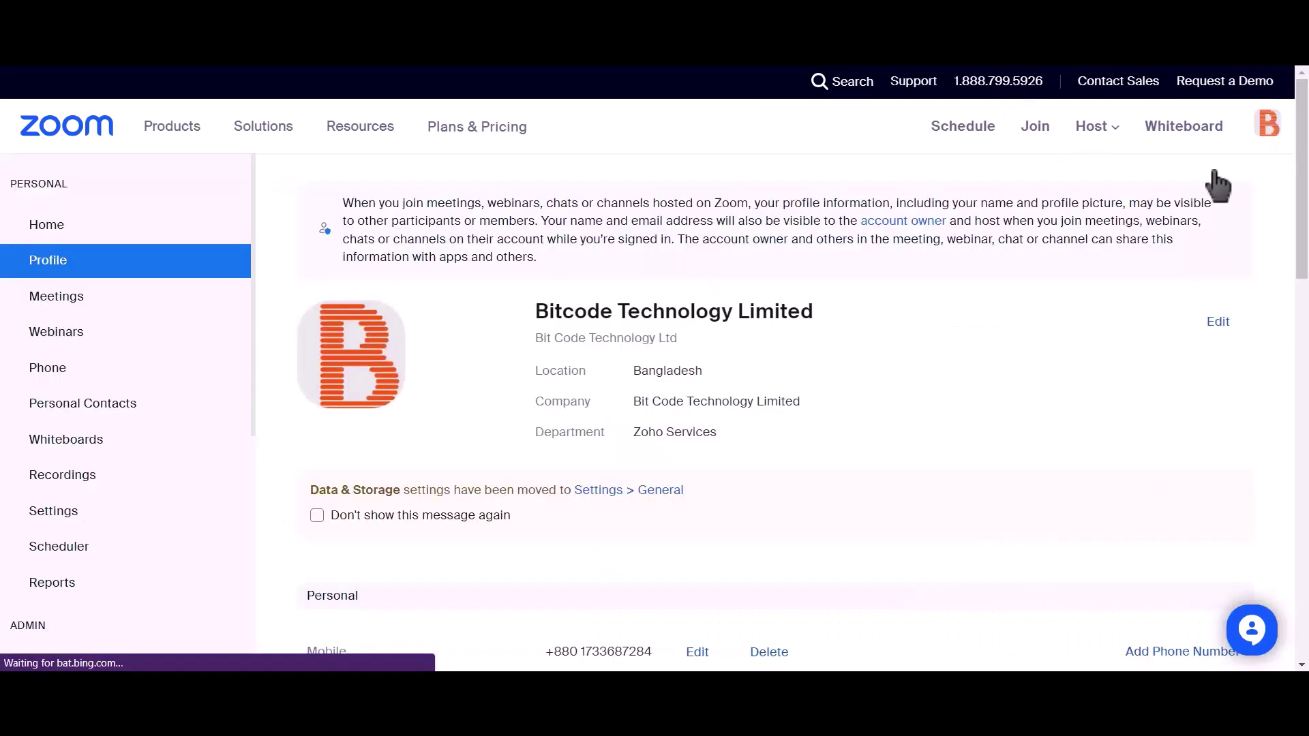
click(102, 303)
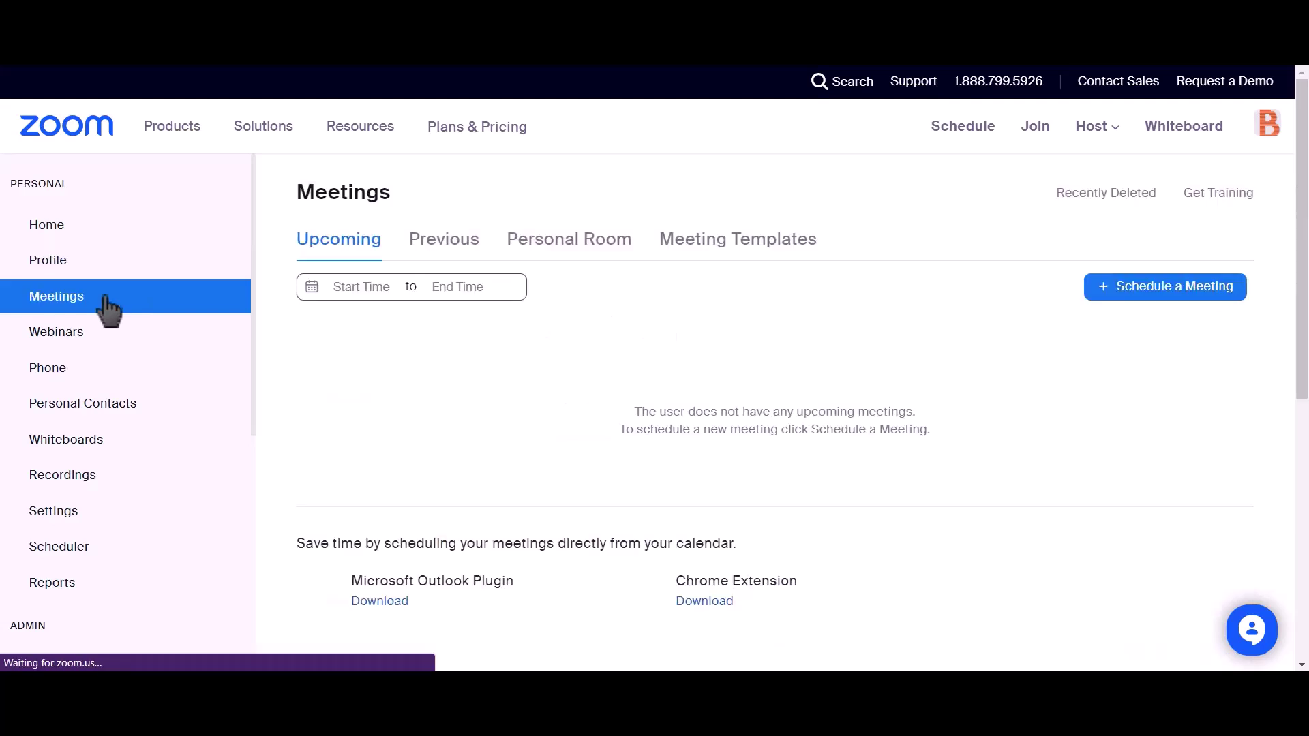
click(1184, 300)
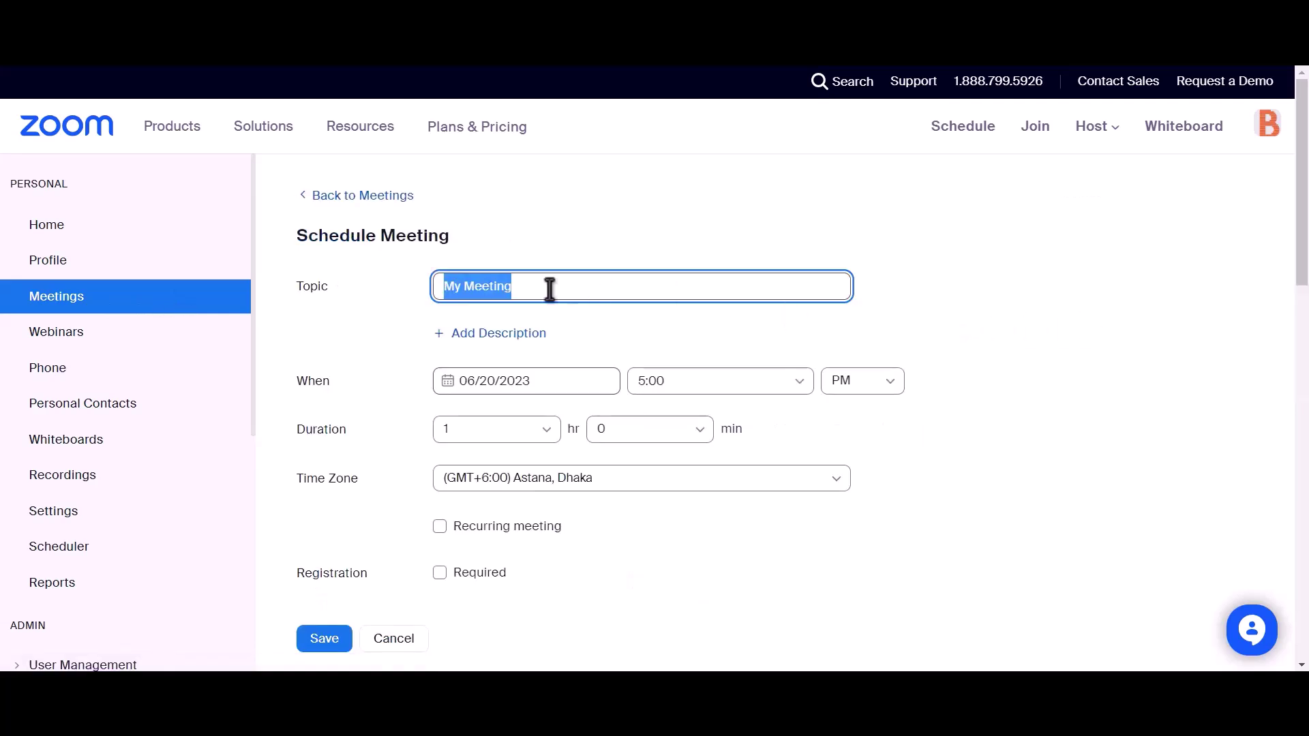
text(Bit Integrations)
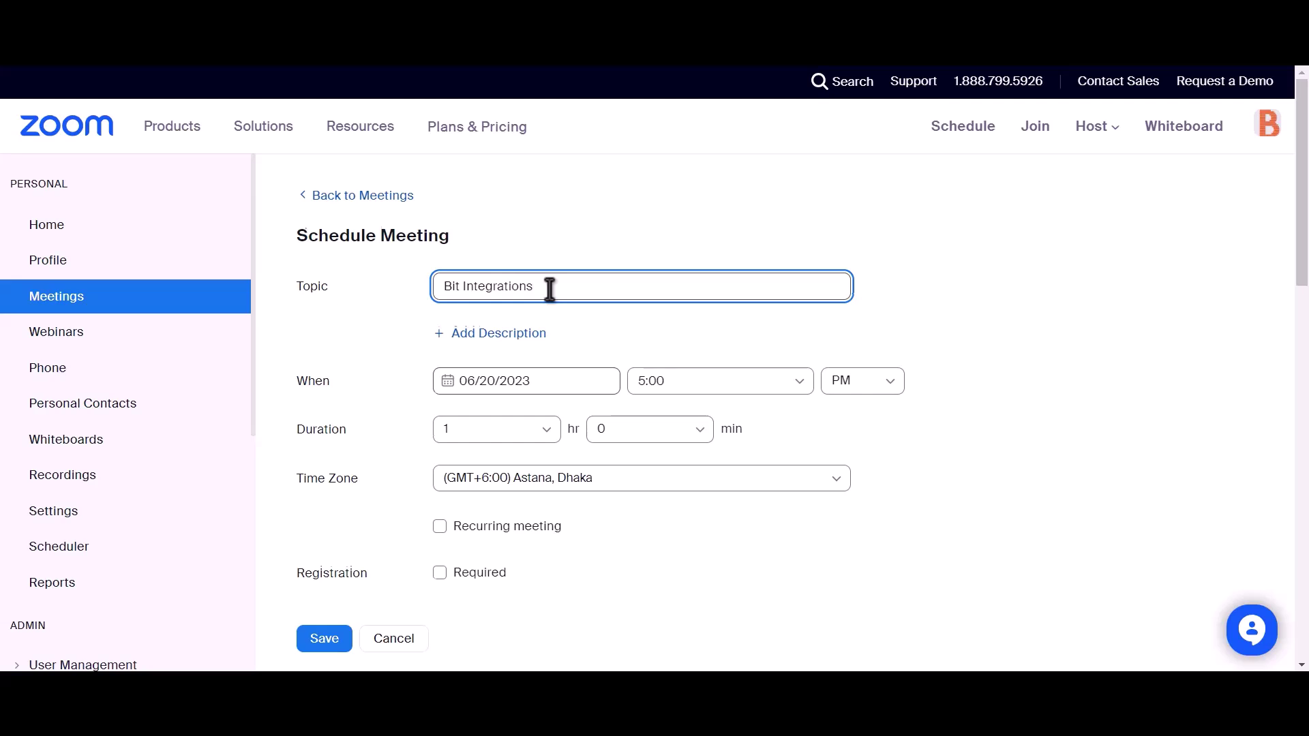
scroll(549, 289, down, 2)
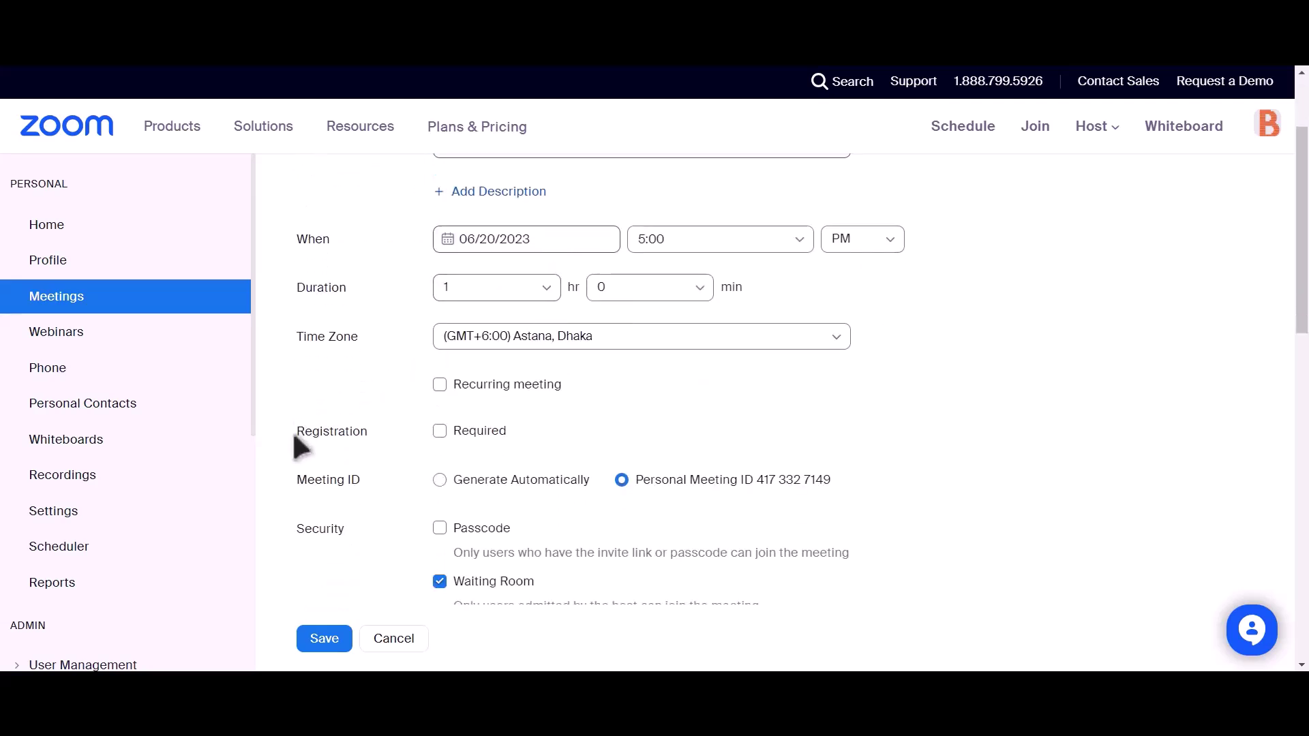
click(441, 430)
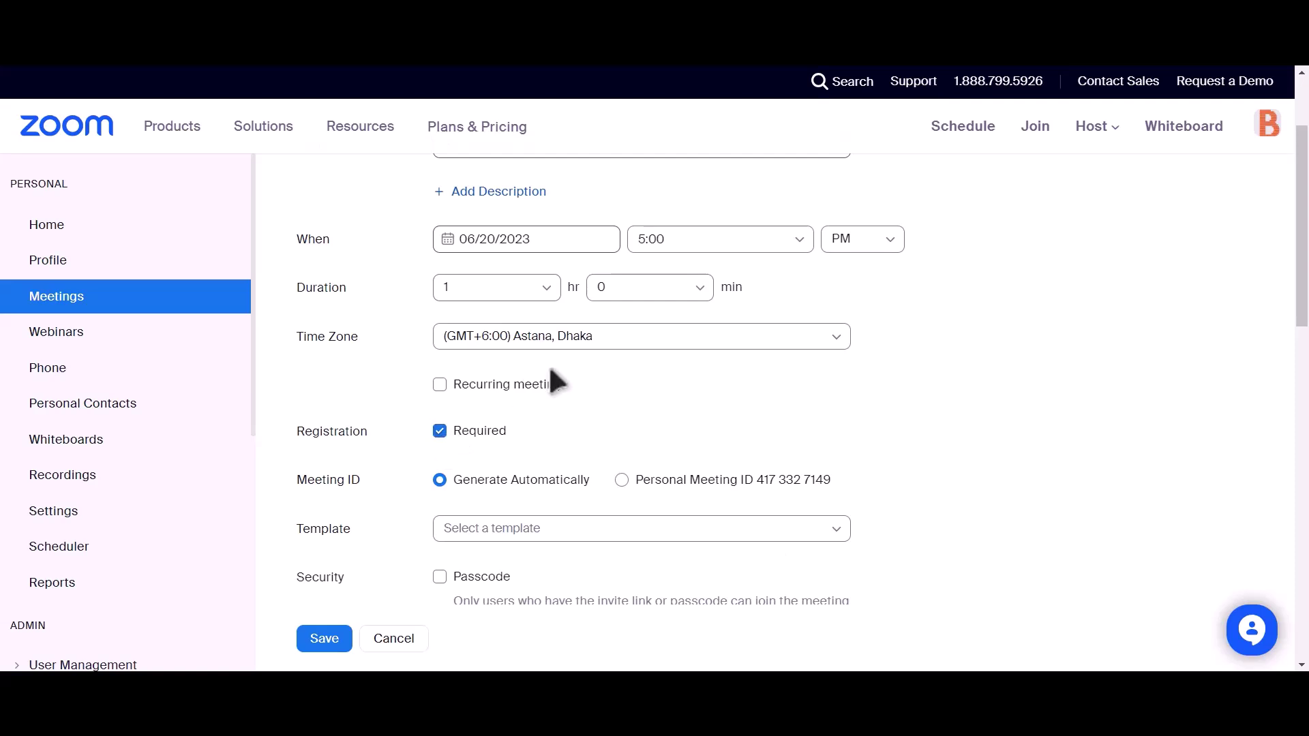
scroll(510, 371, down, 4)
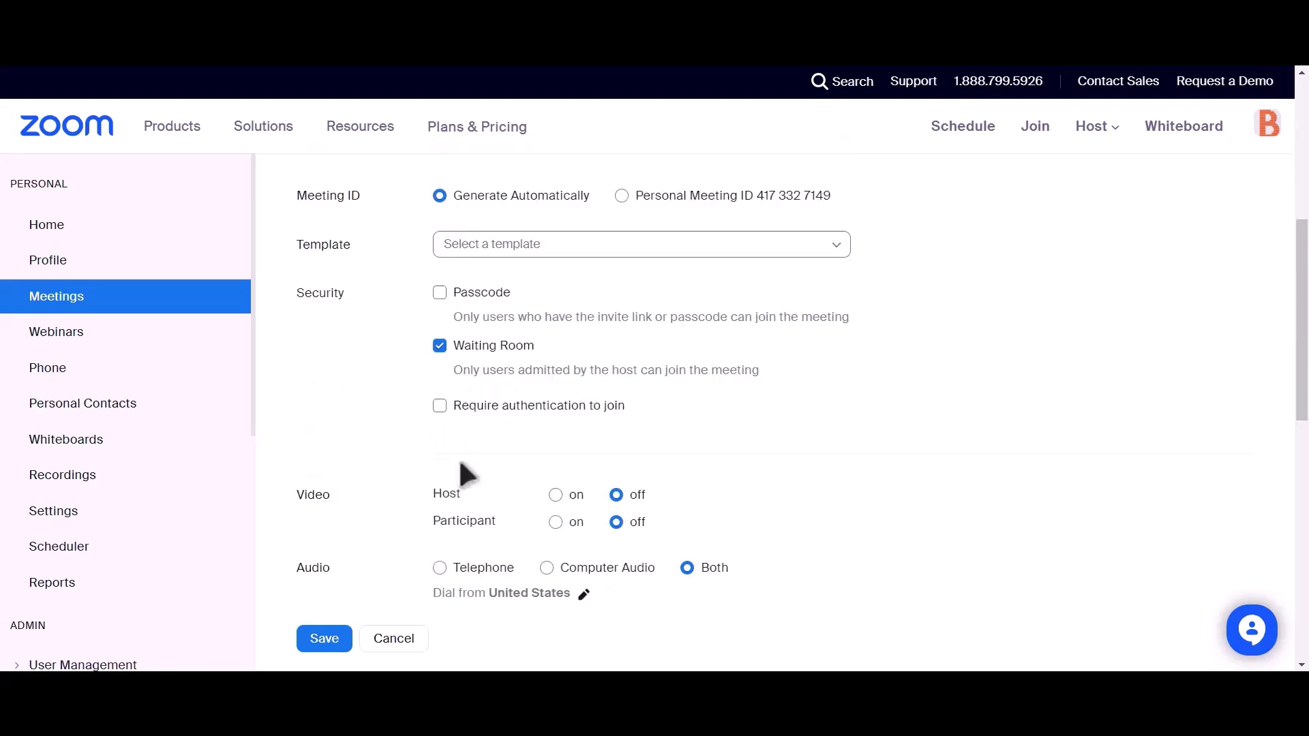
click(320, 644)
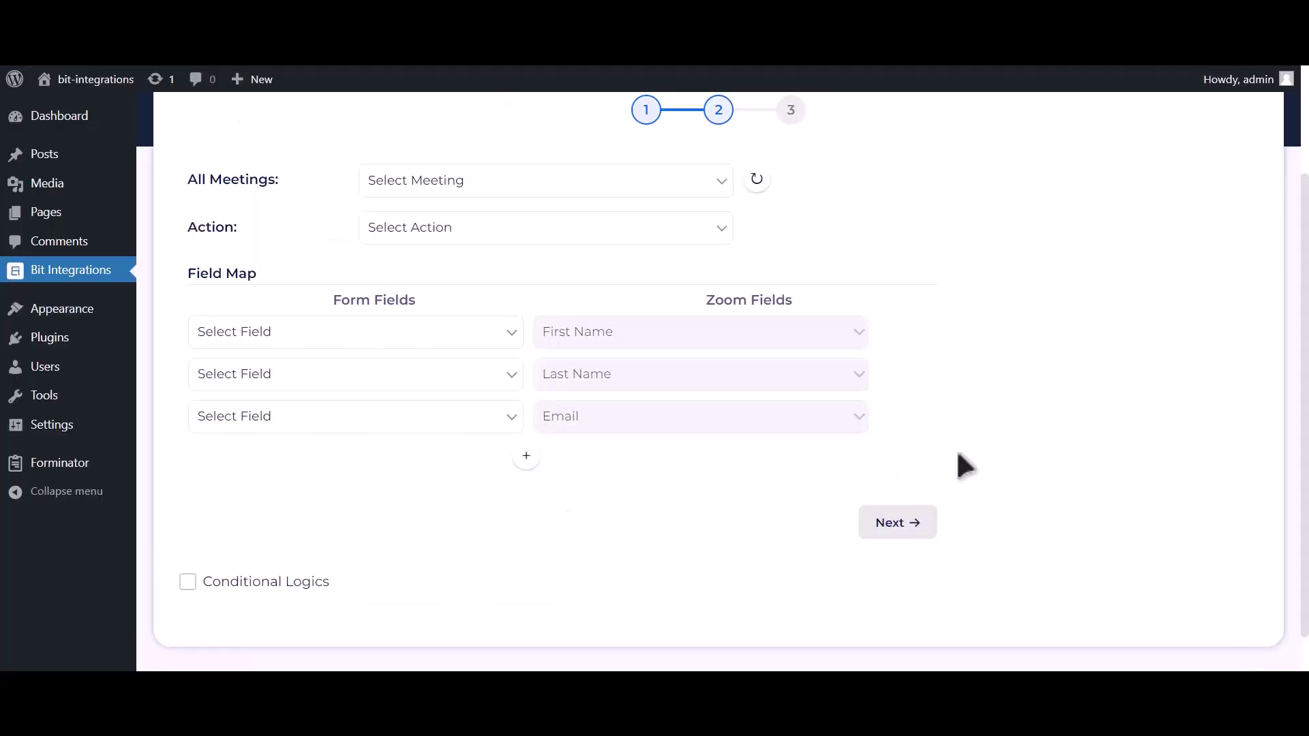
Step: Select the Bit Integrations meeting and set the Zoom action to Create User
click(756, 180)
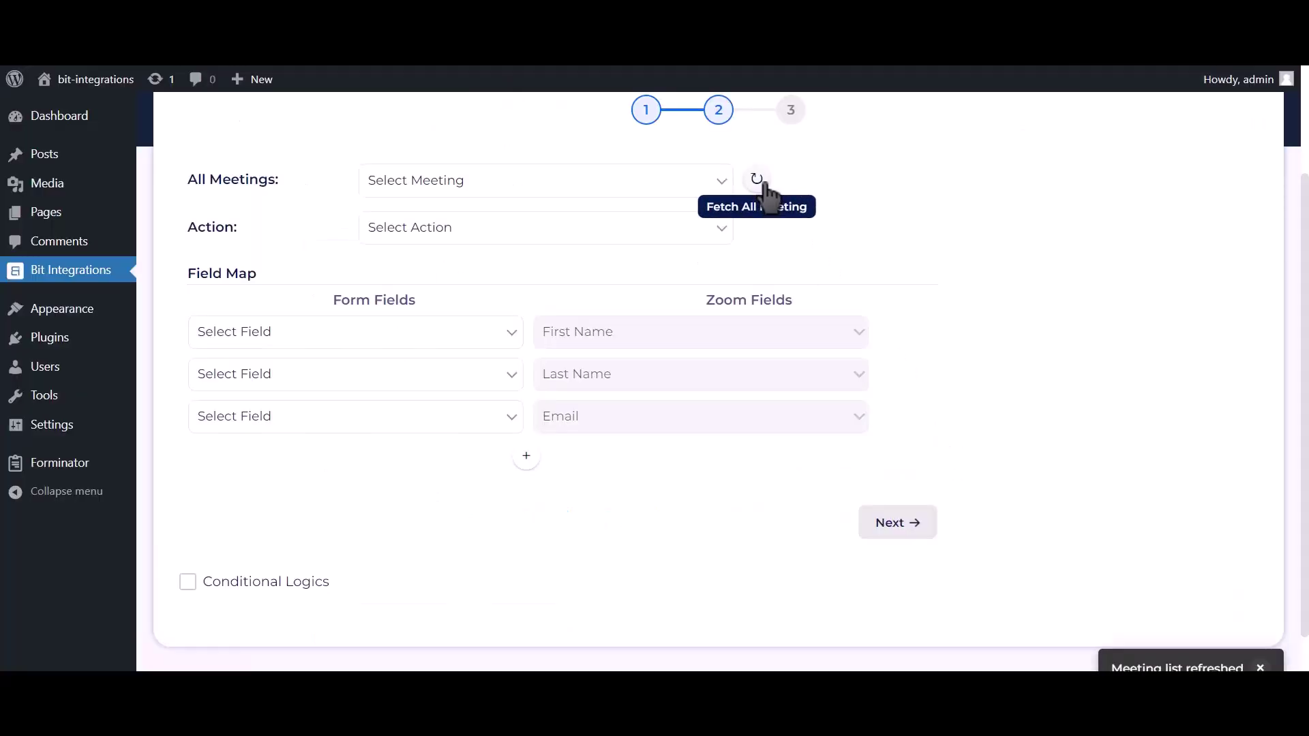
click(678, 185)
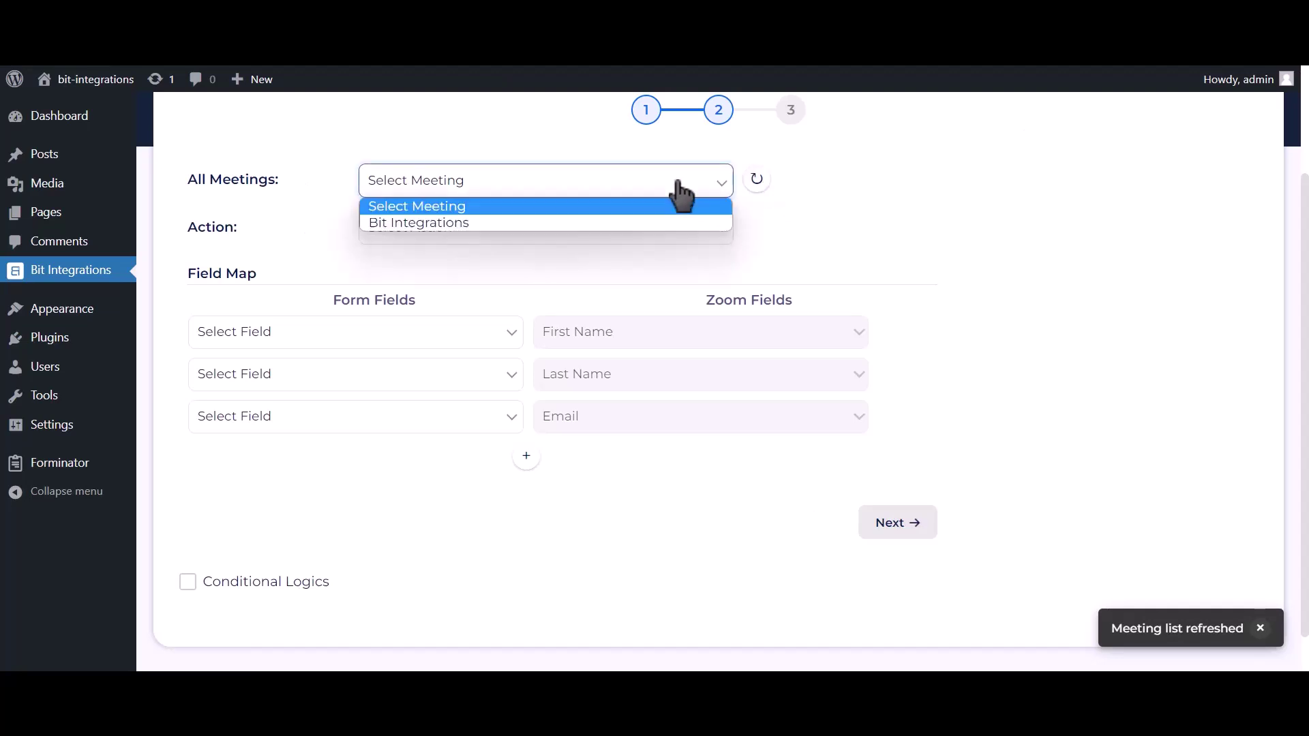
click(529, 223)
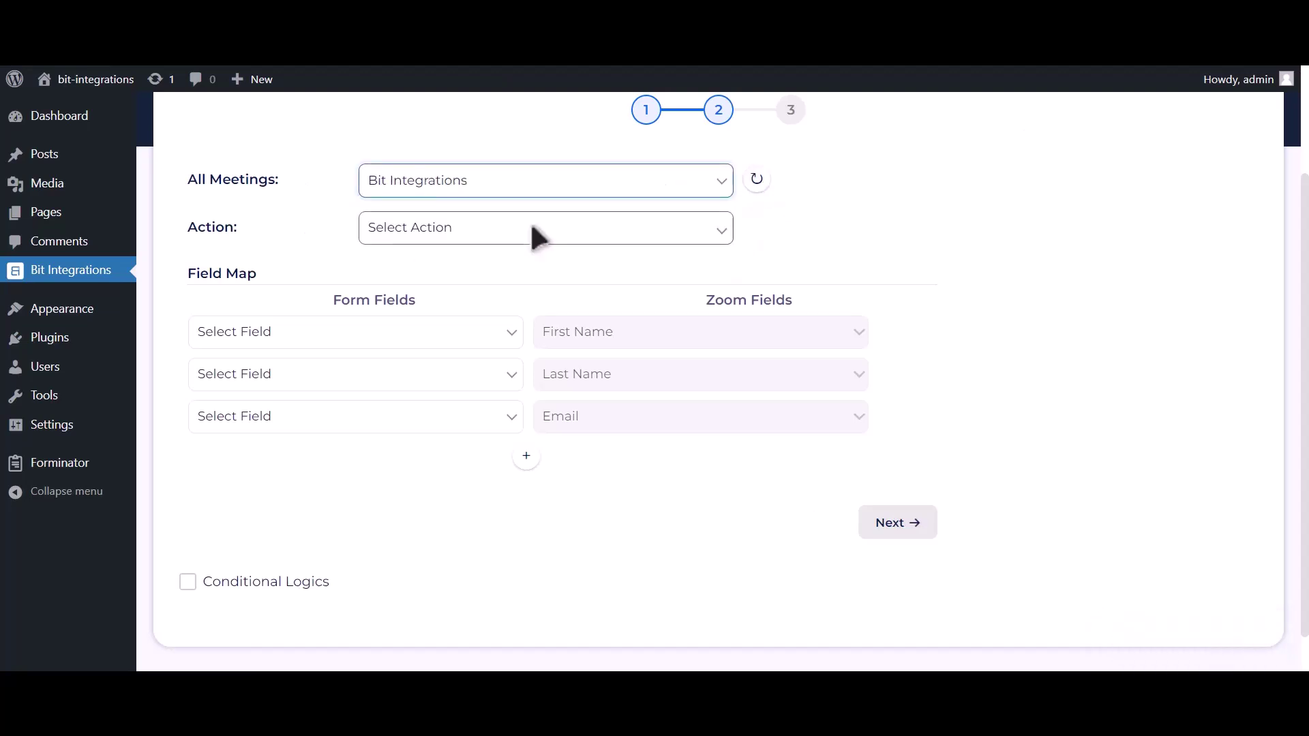
click(529, 231)
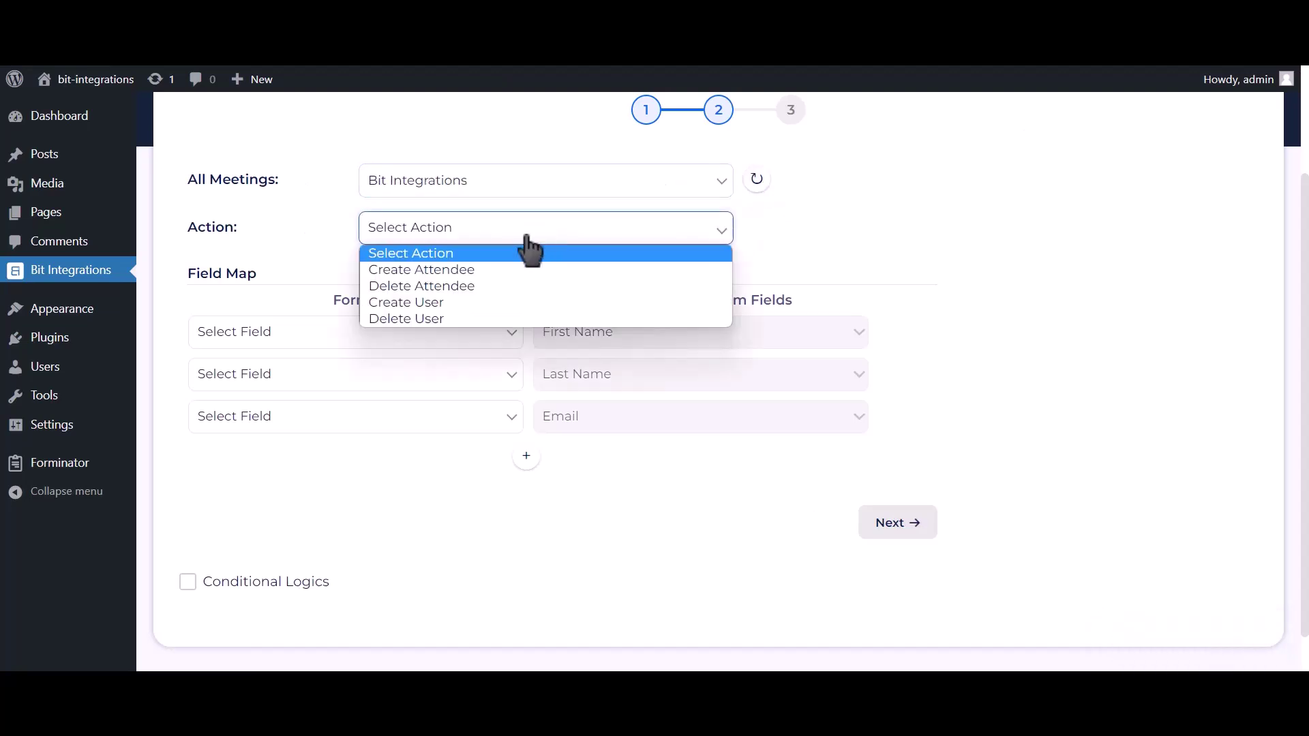
click(455, 305)
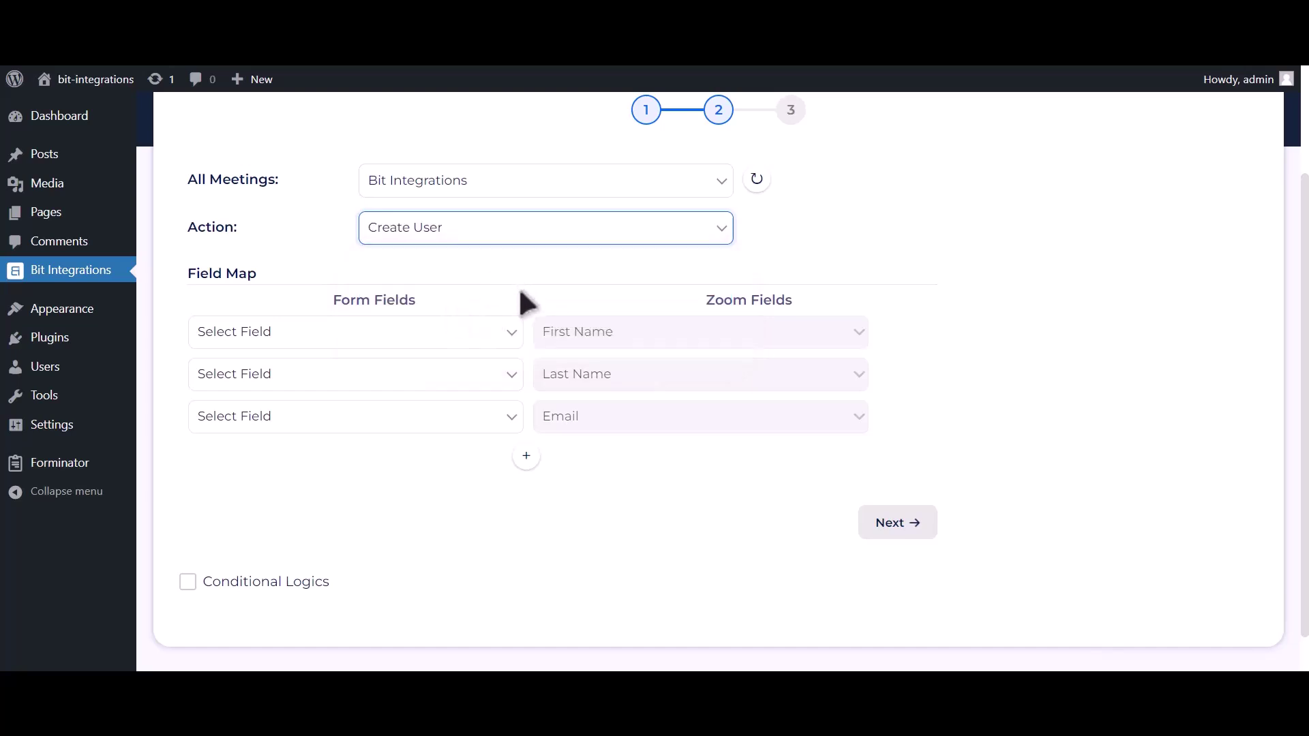
Step: Map First Name-1, Last Name-1, Email Address-1, and Phone Number-1 to Zoom's Phone field
click(459, 335)
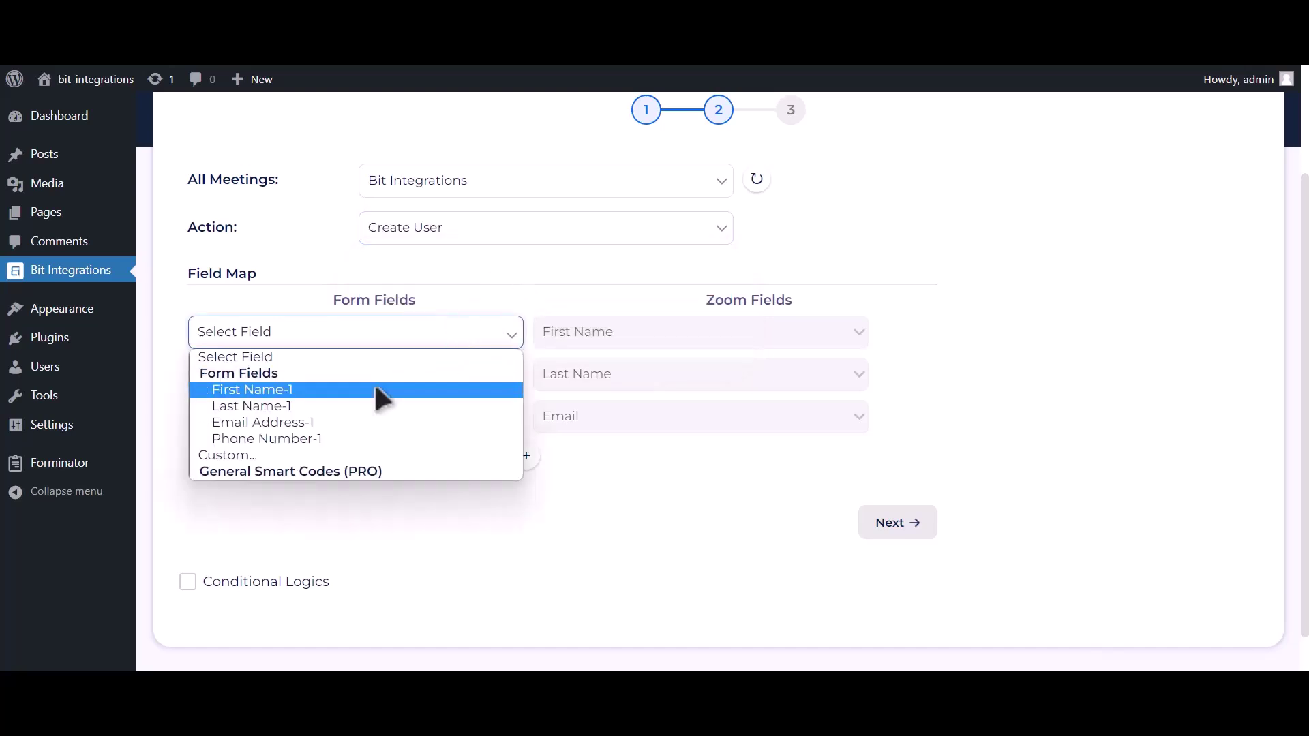
click(375, 389)
click(367, 375)
click(269, 448)
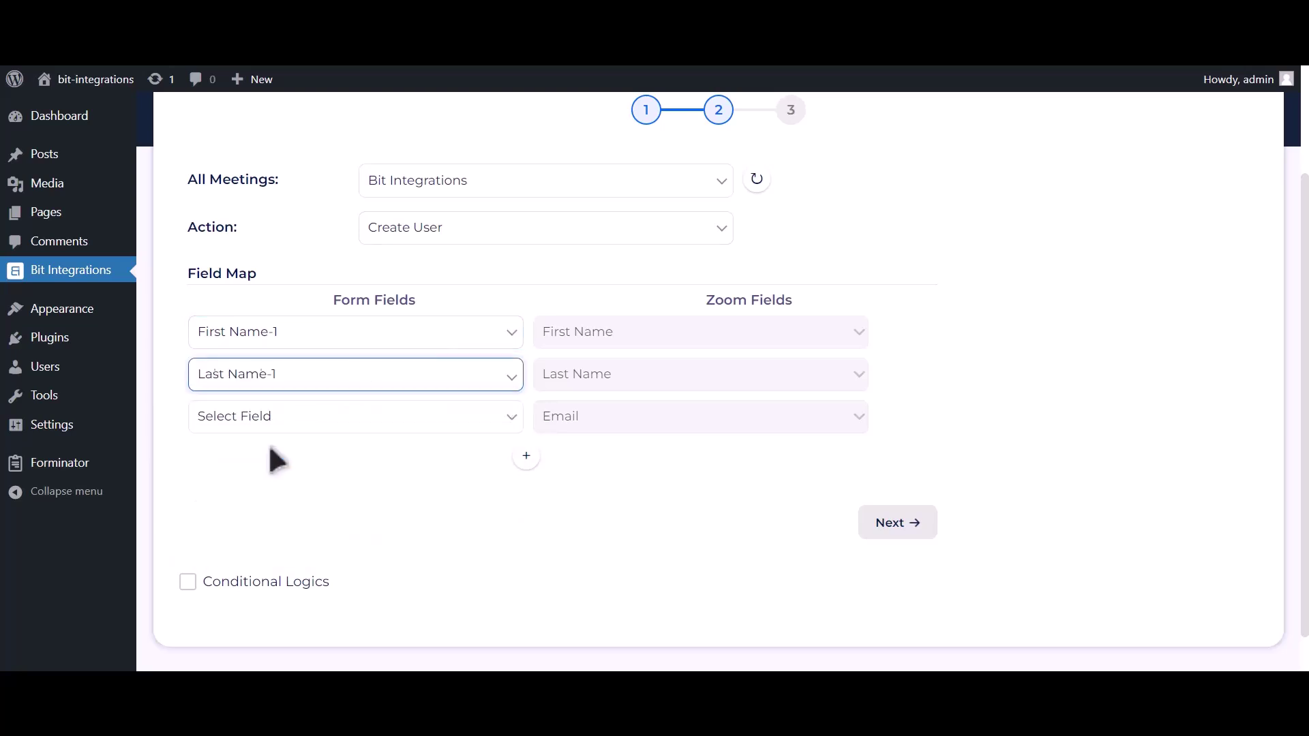
click(268, 436)
click(249, 503)
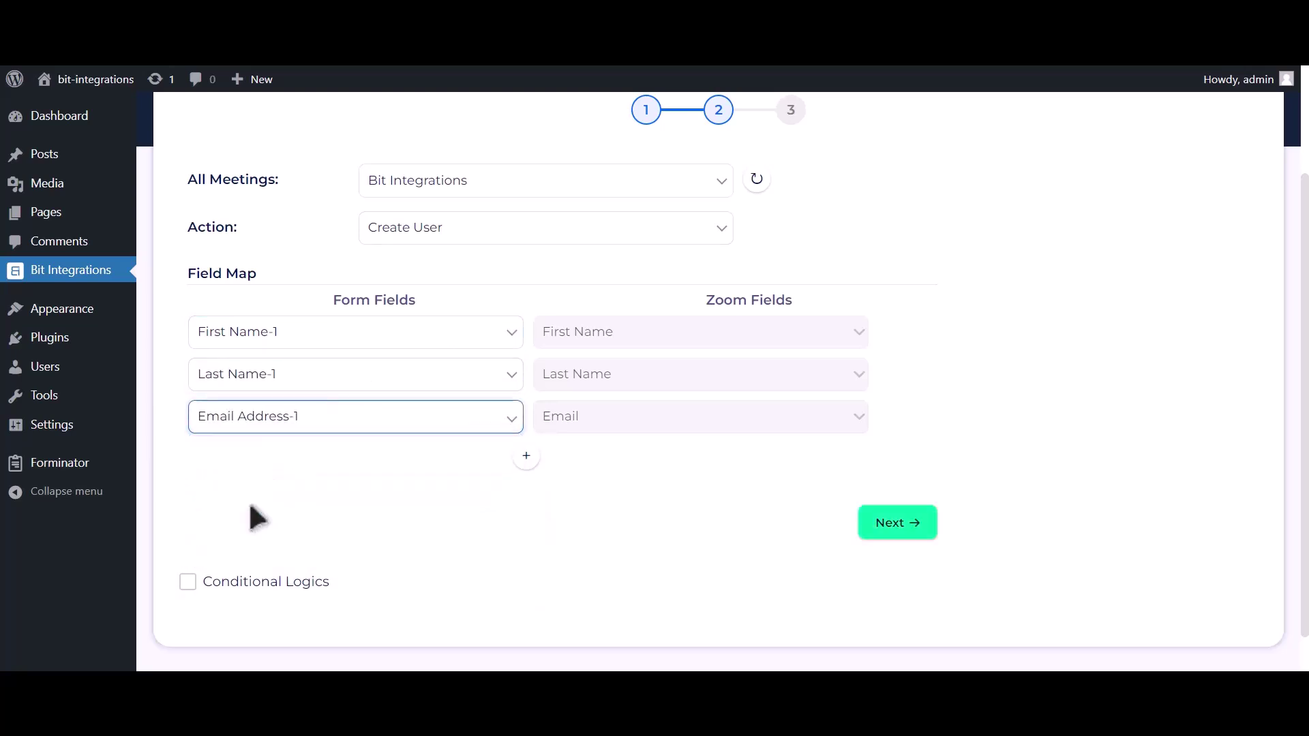
click(526, 455)
click(394, 469)
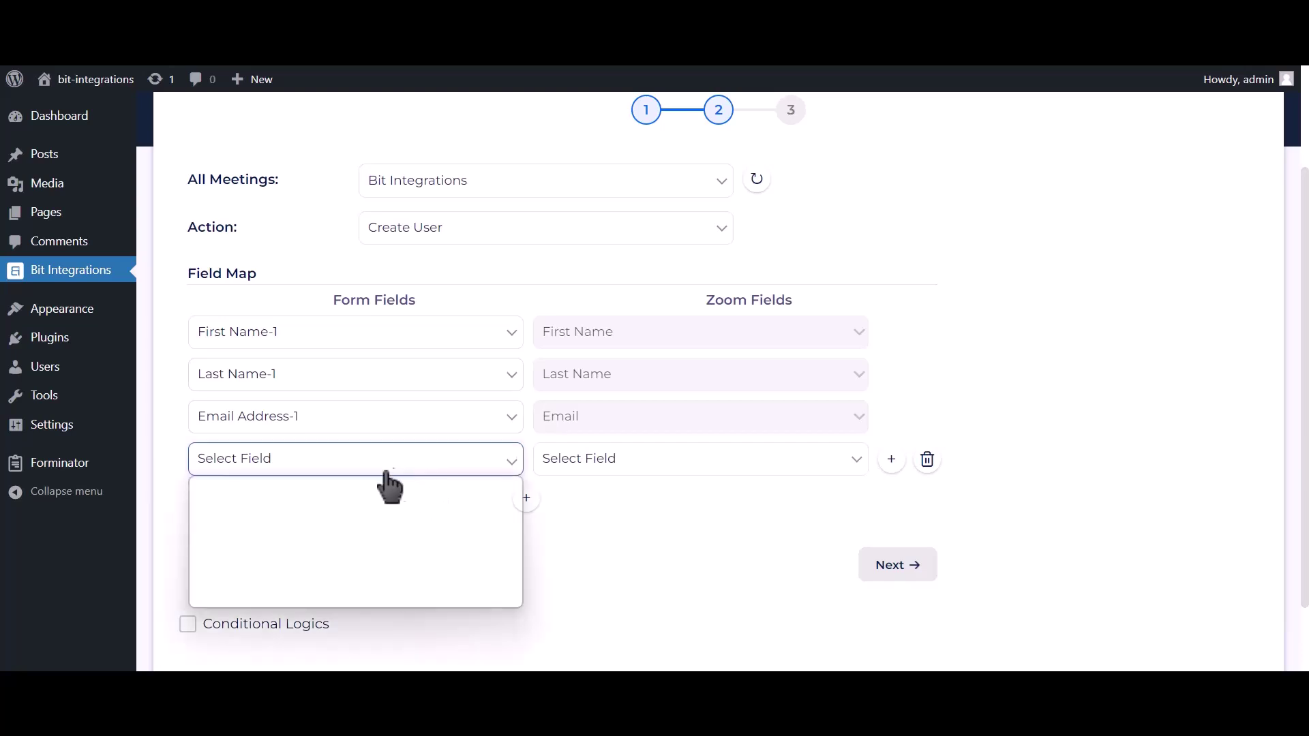
click(296, 560)
click(604, 470)
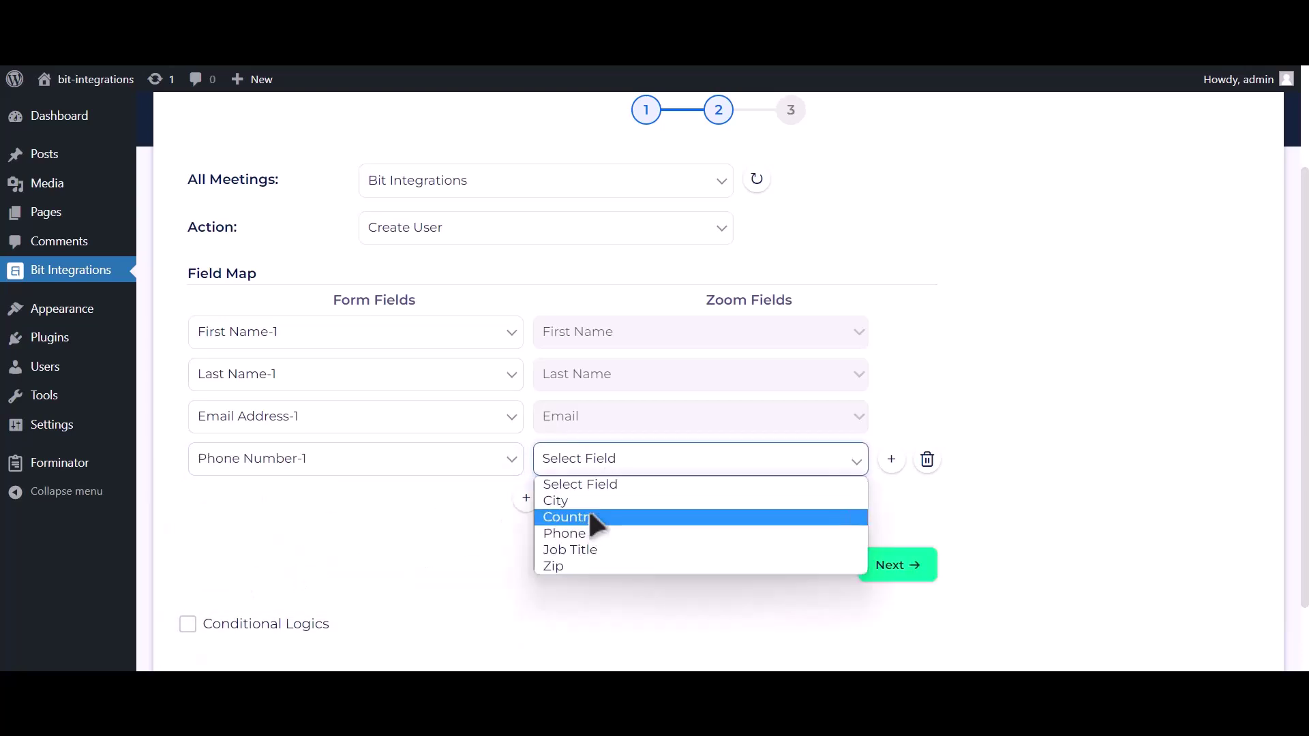
click(581, 533)
Step: Leave conditional logic off and finish the integration
scroll(614, 517, down, 2)
click(308, 536)
scroll(307, 542, down, 3)
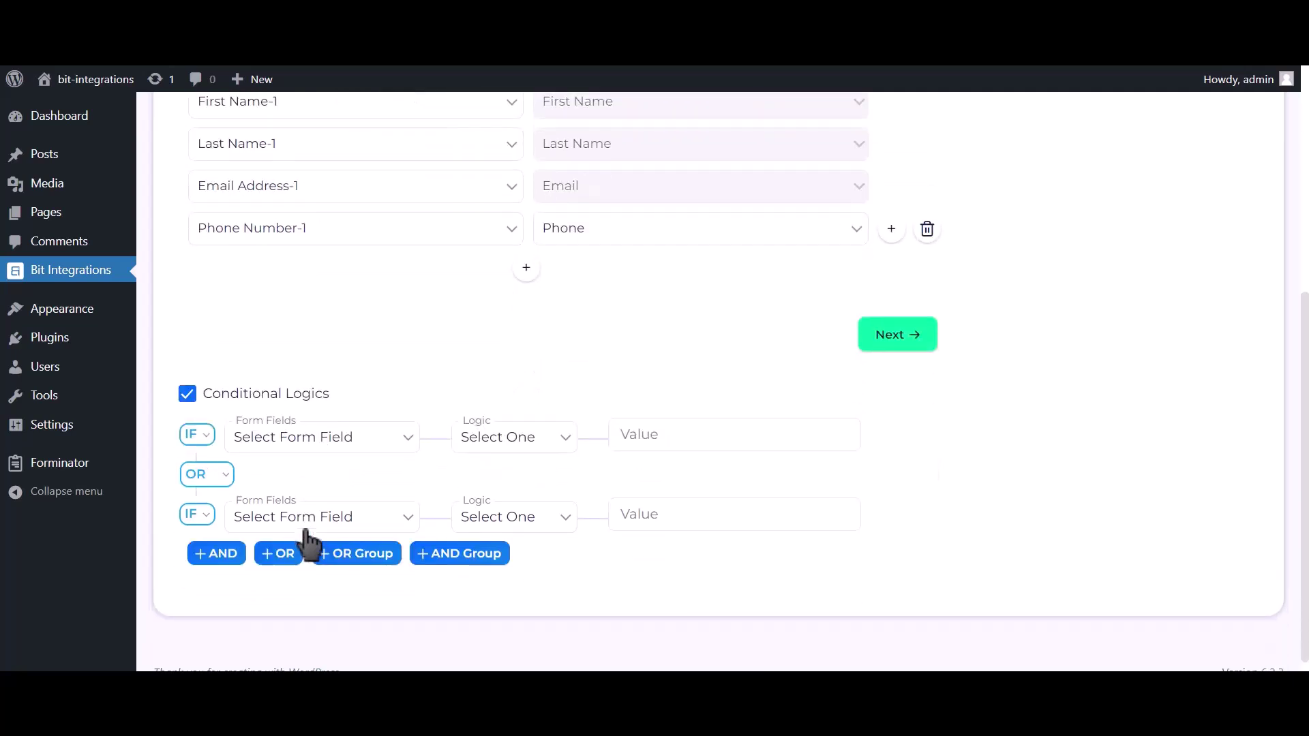
click(279, 404)
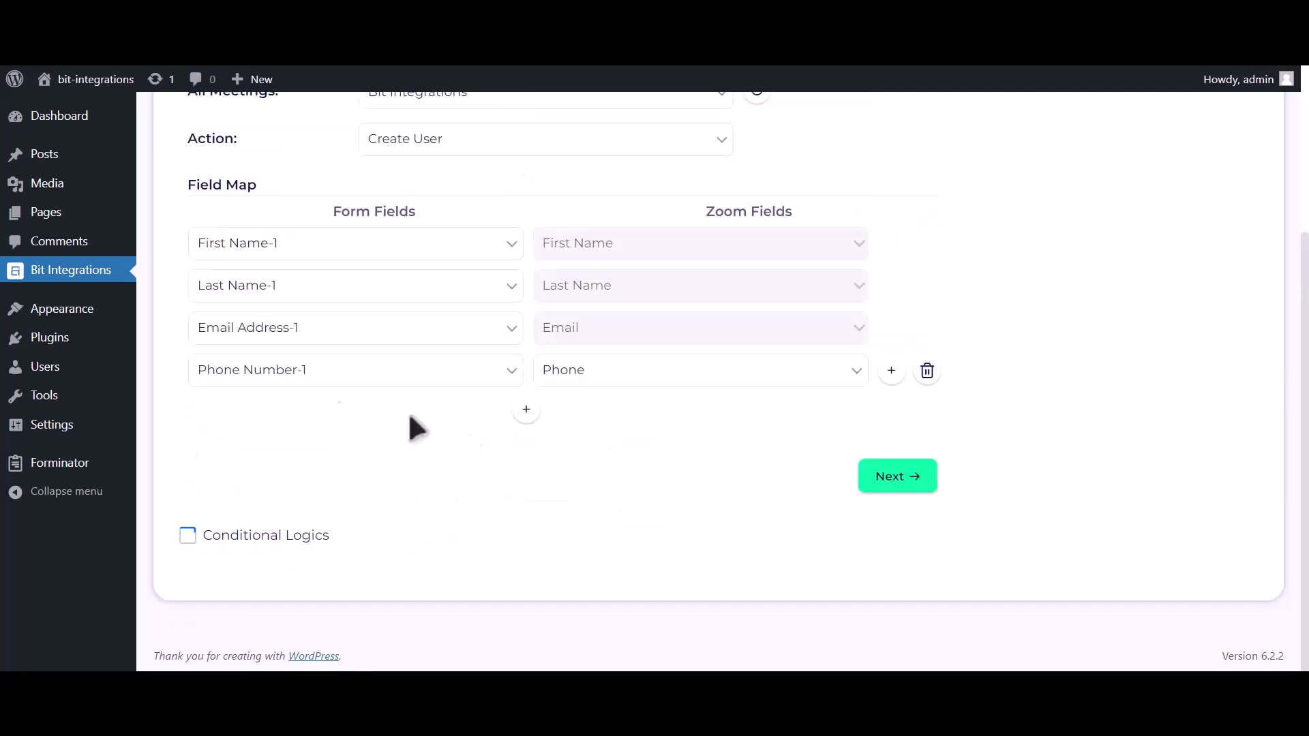
click(894, 477)
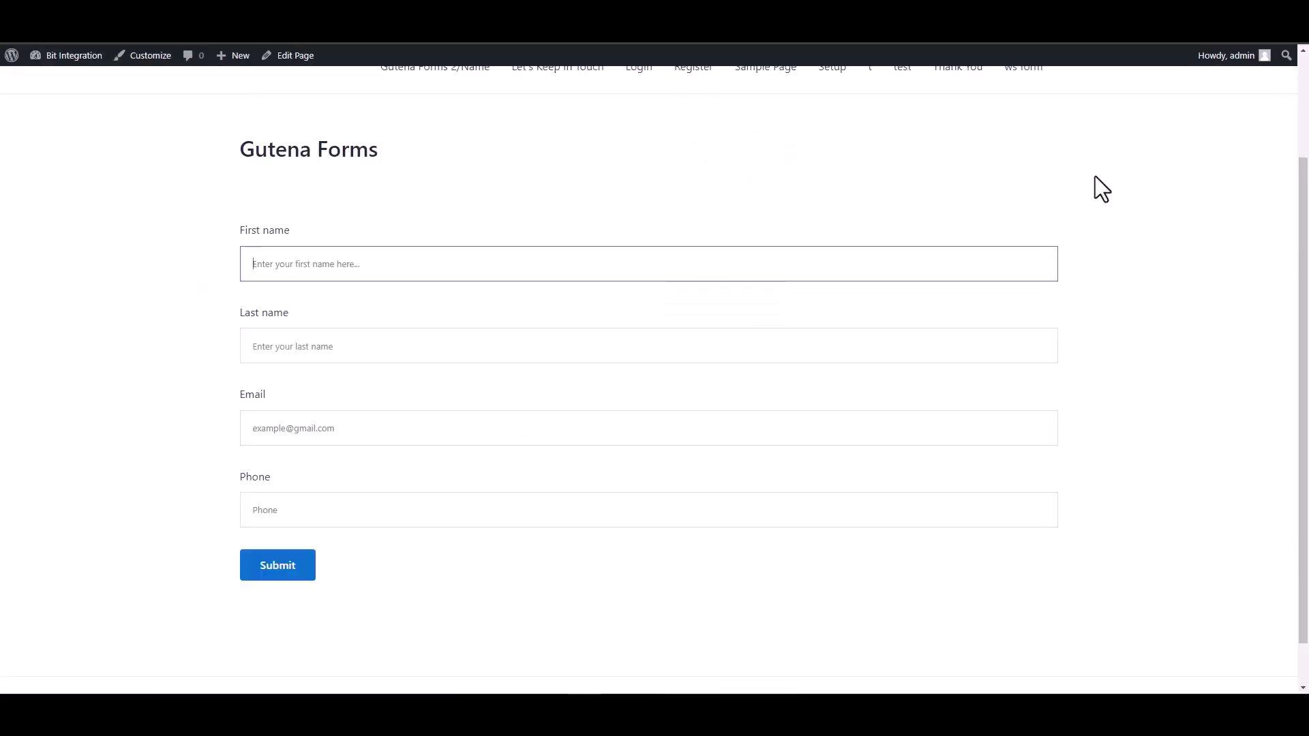
Step: Enter first name 'Bit' and last name 'Integrations' in the Gutena form
text(Bit)
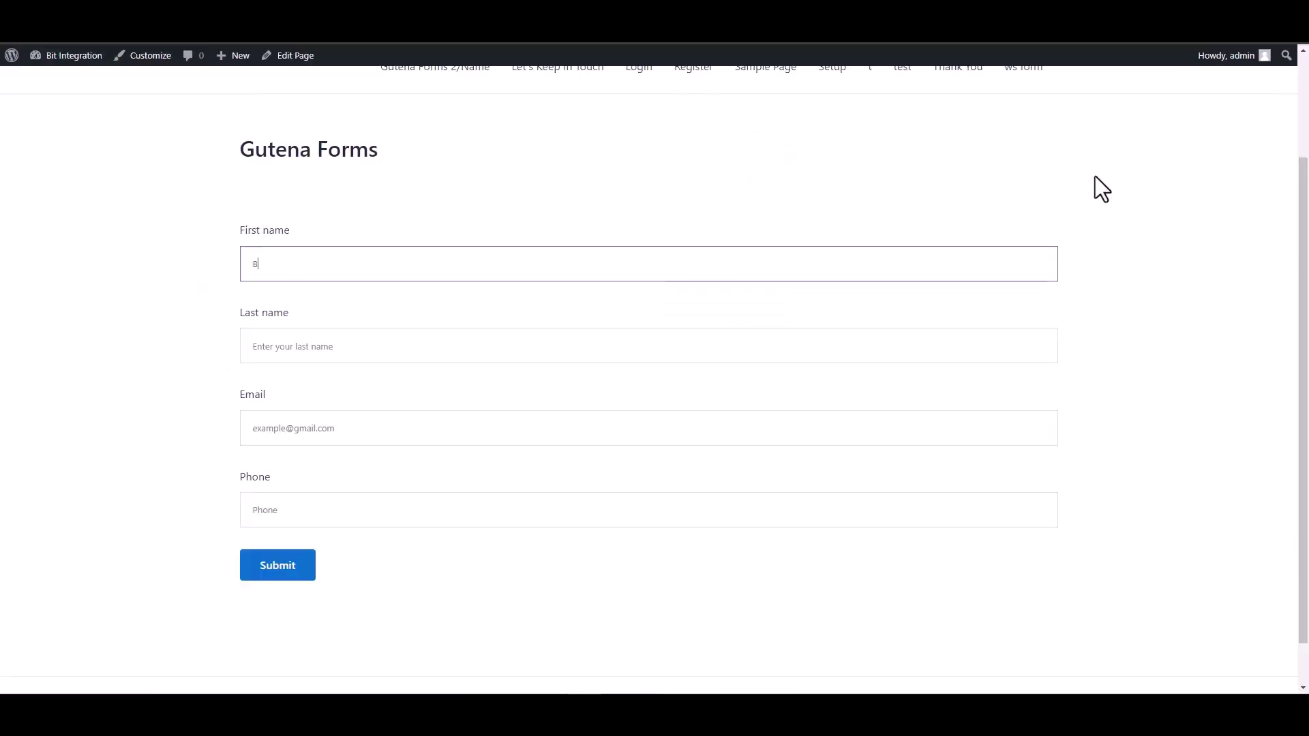
click(974, 349)
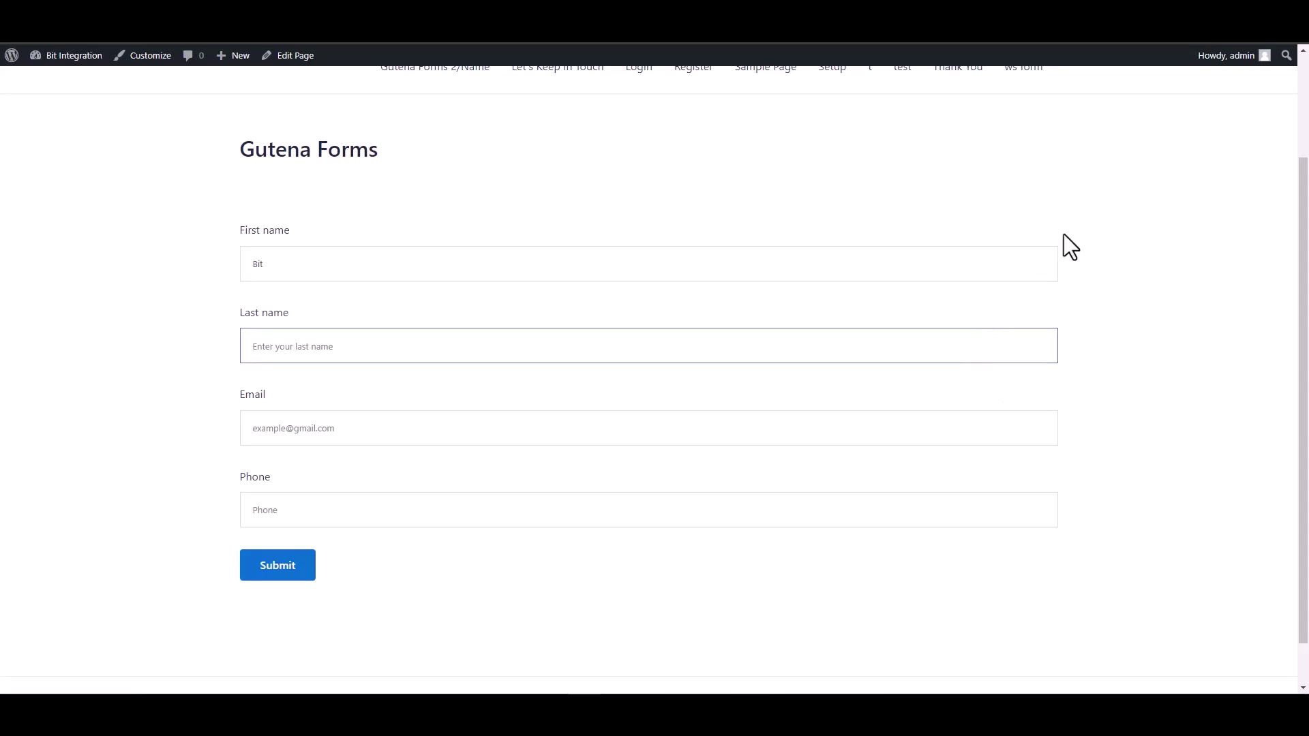
text(Integrat)
key(ctrl+a)
key(BackSpace)
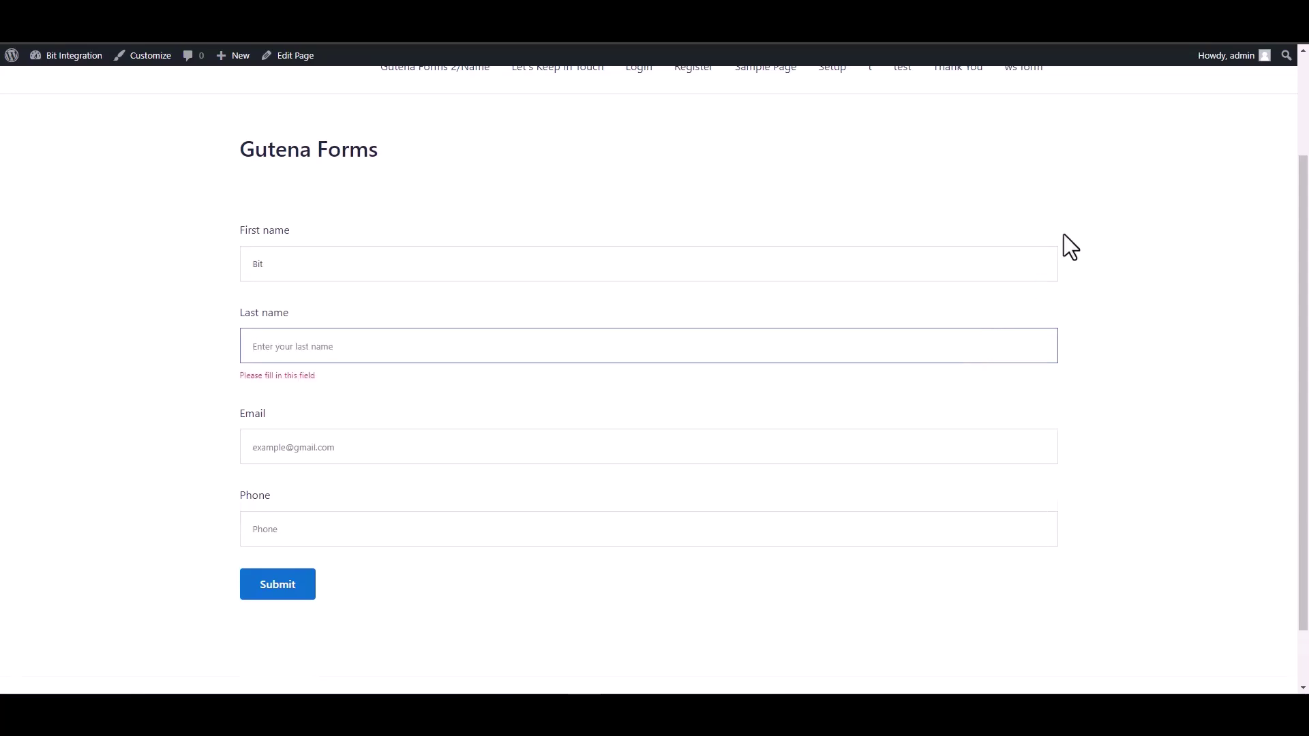
text(Integ)
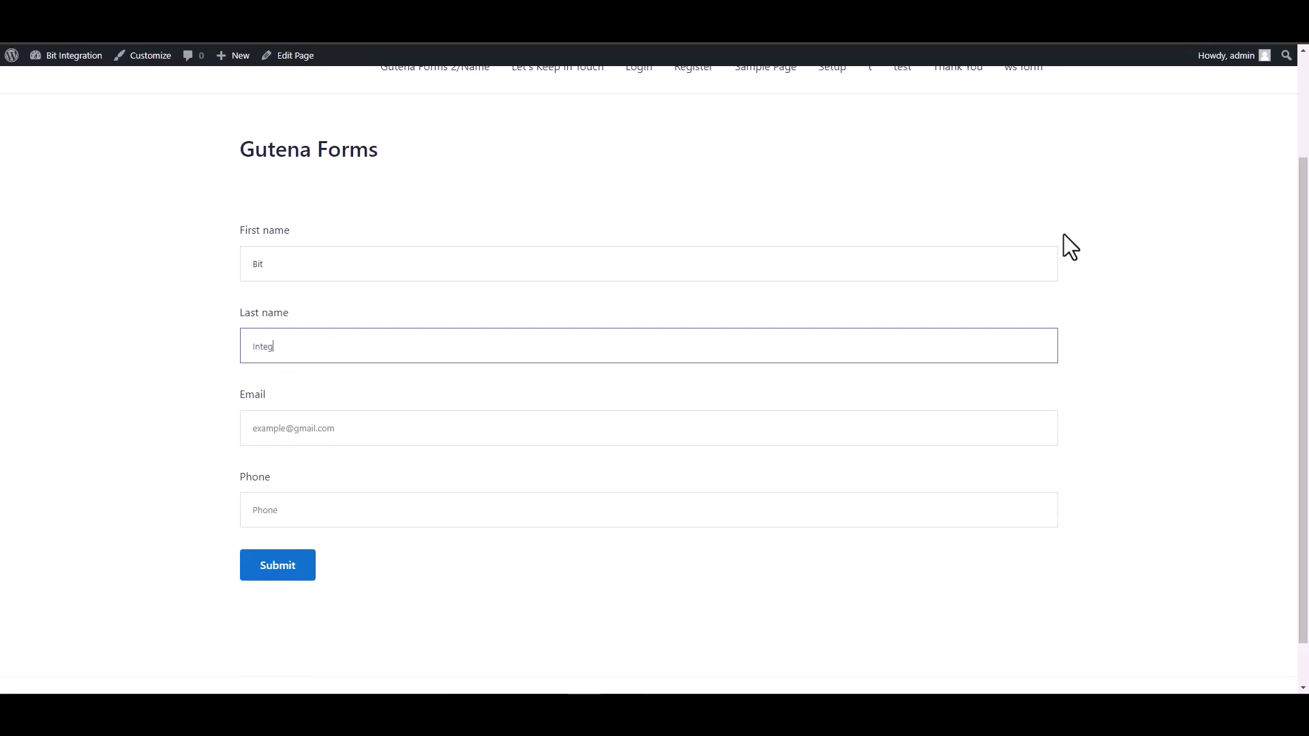
text(rations)
Step: Fill in the email address and phone number, submit the form, and check the success message
click(932, 436)
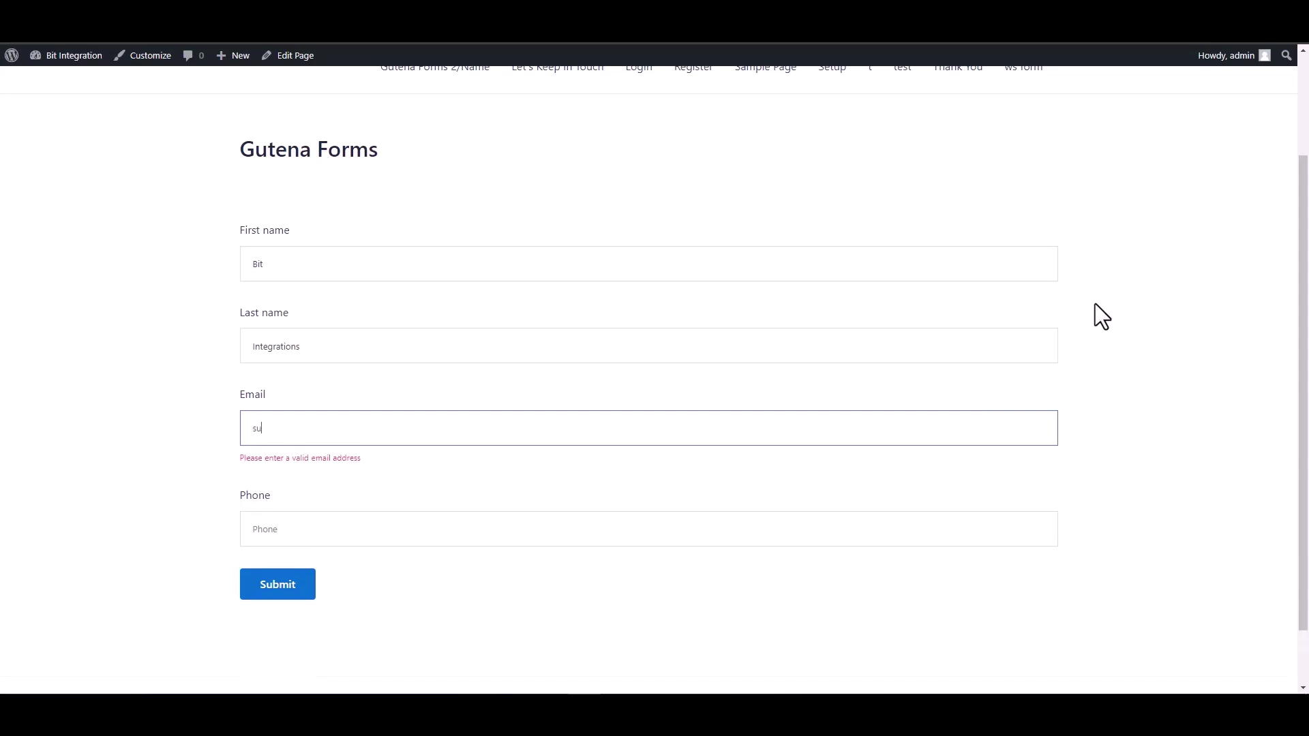
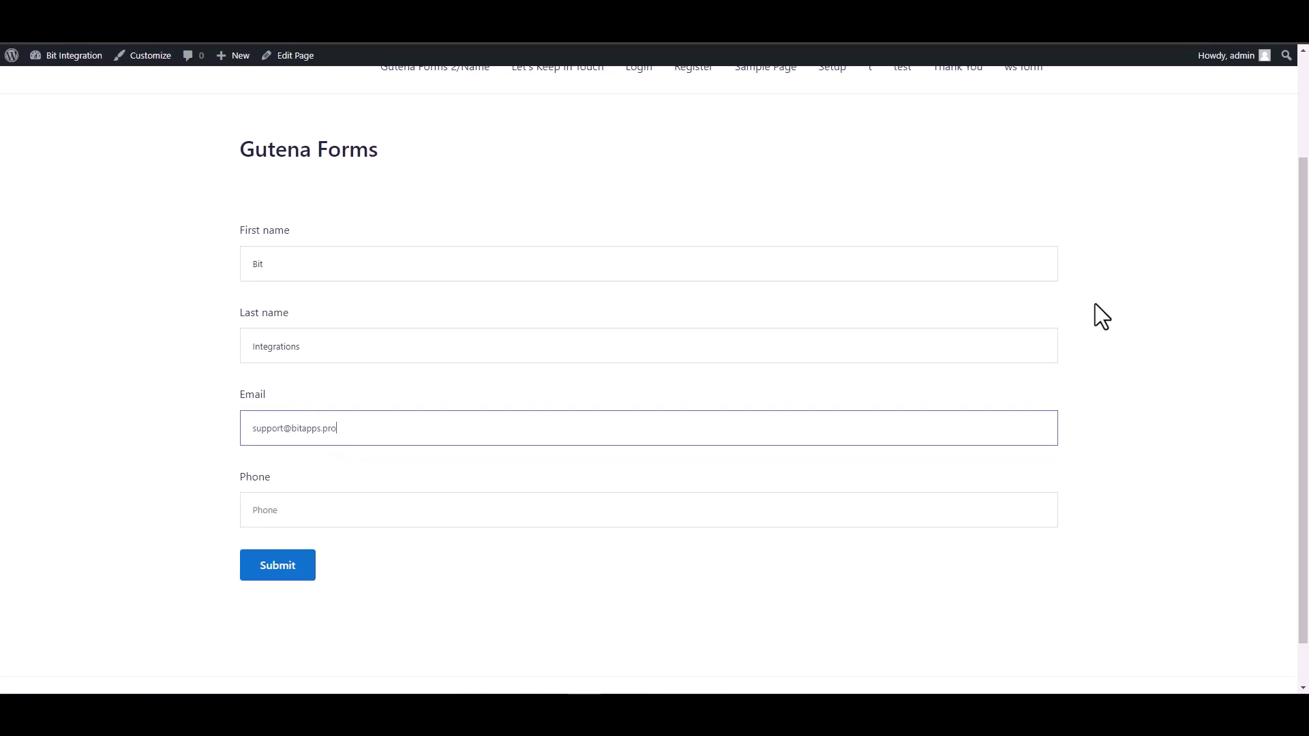
click(950, 512)
text(444555666)
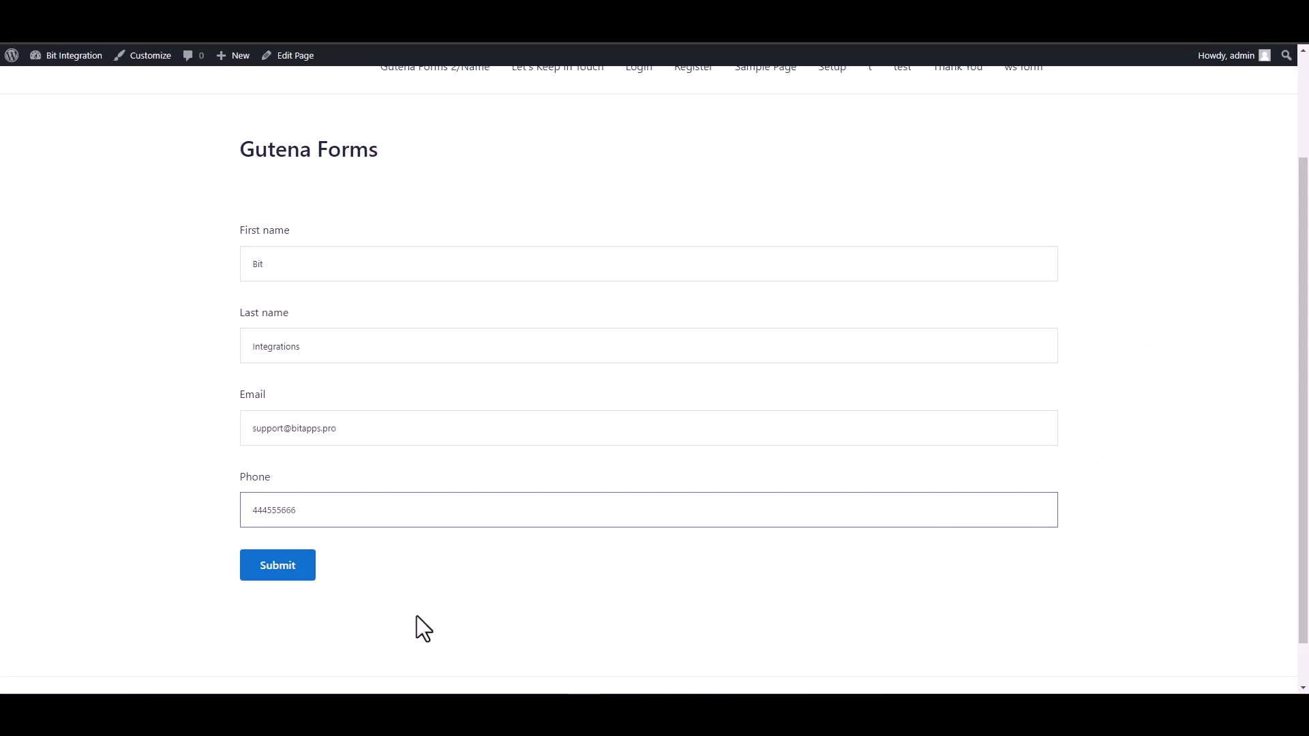
click(304, 571)
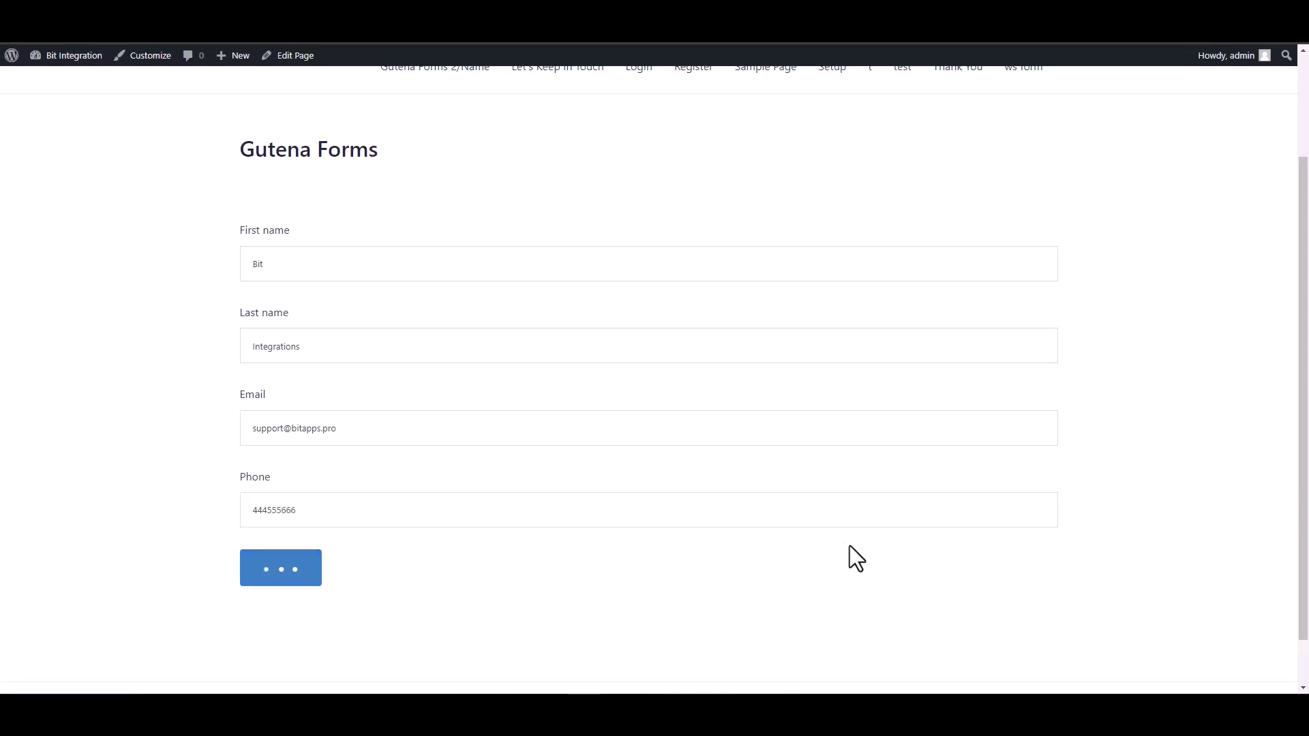
drag(407, 618, 280, 623)
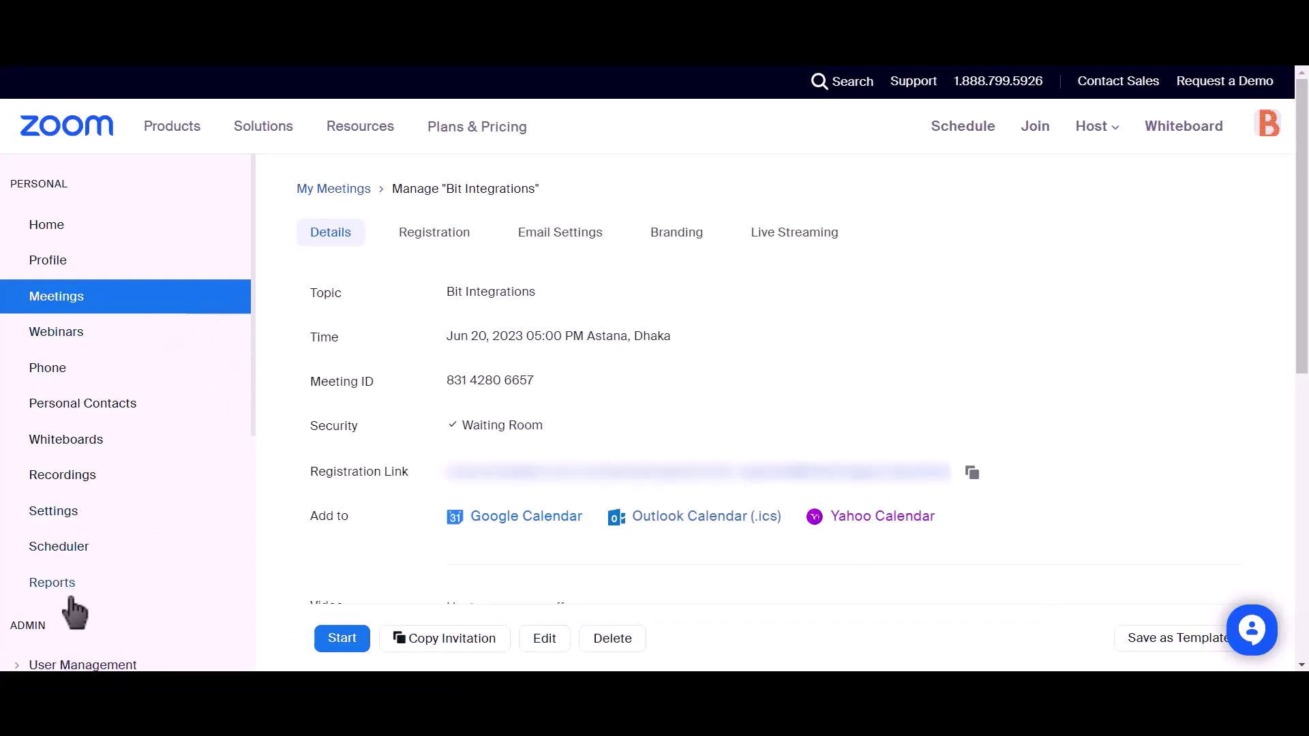
Step: Open Zoom's User Management > Users Pending list and find the new Basic user's email
scroll(175, 438, down, 2)
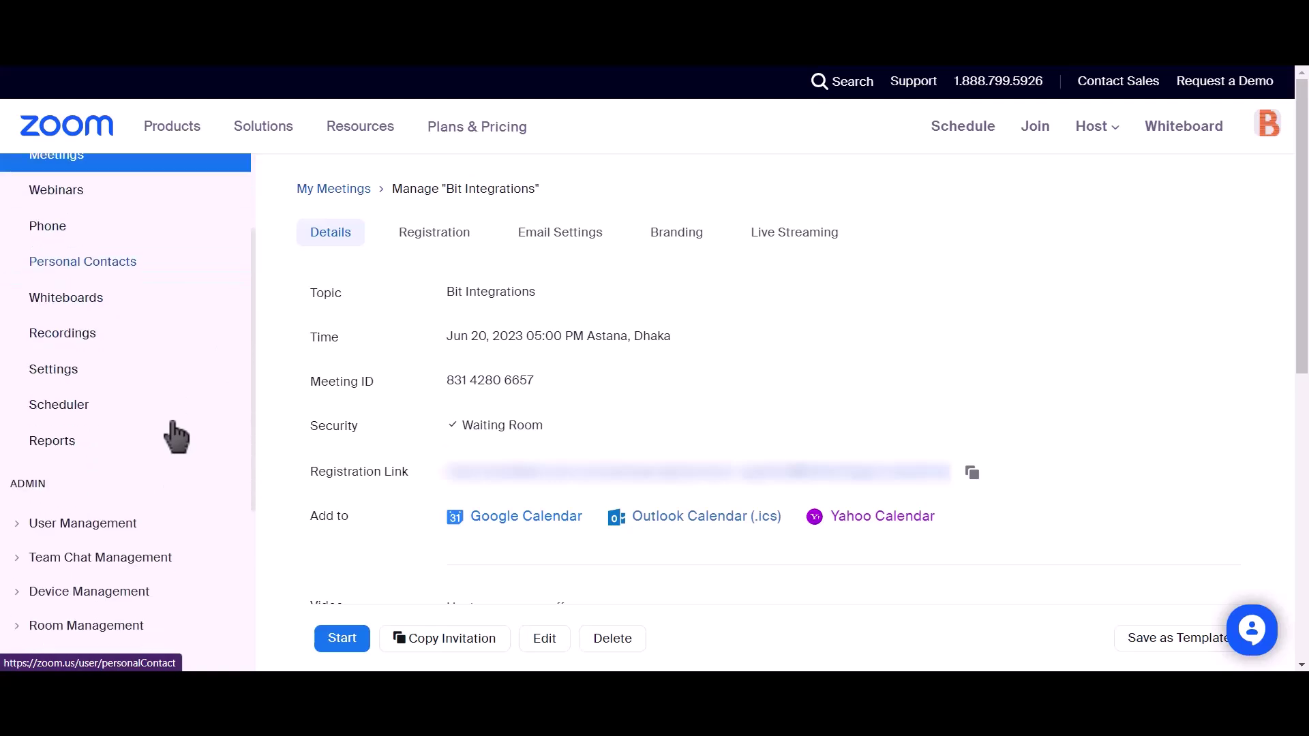
click(27, 528)
click(56, 558)
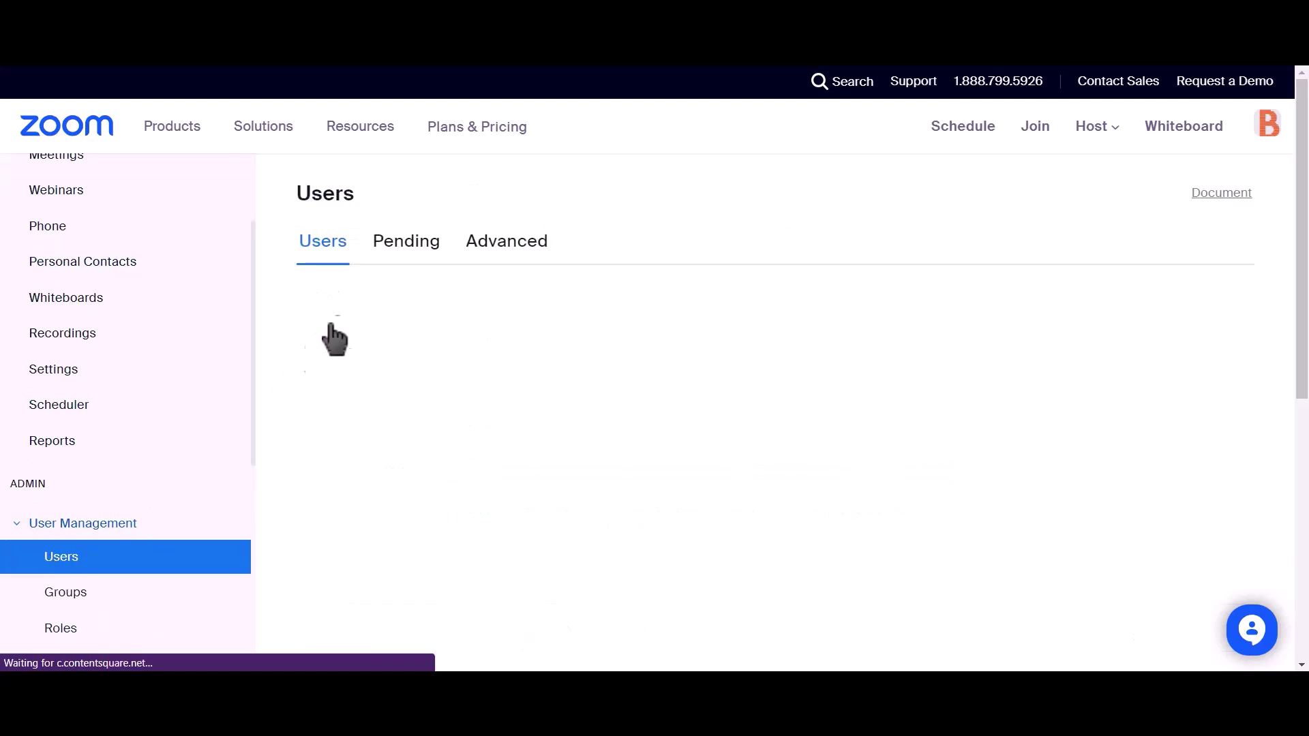
click(396, 253)
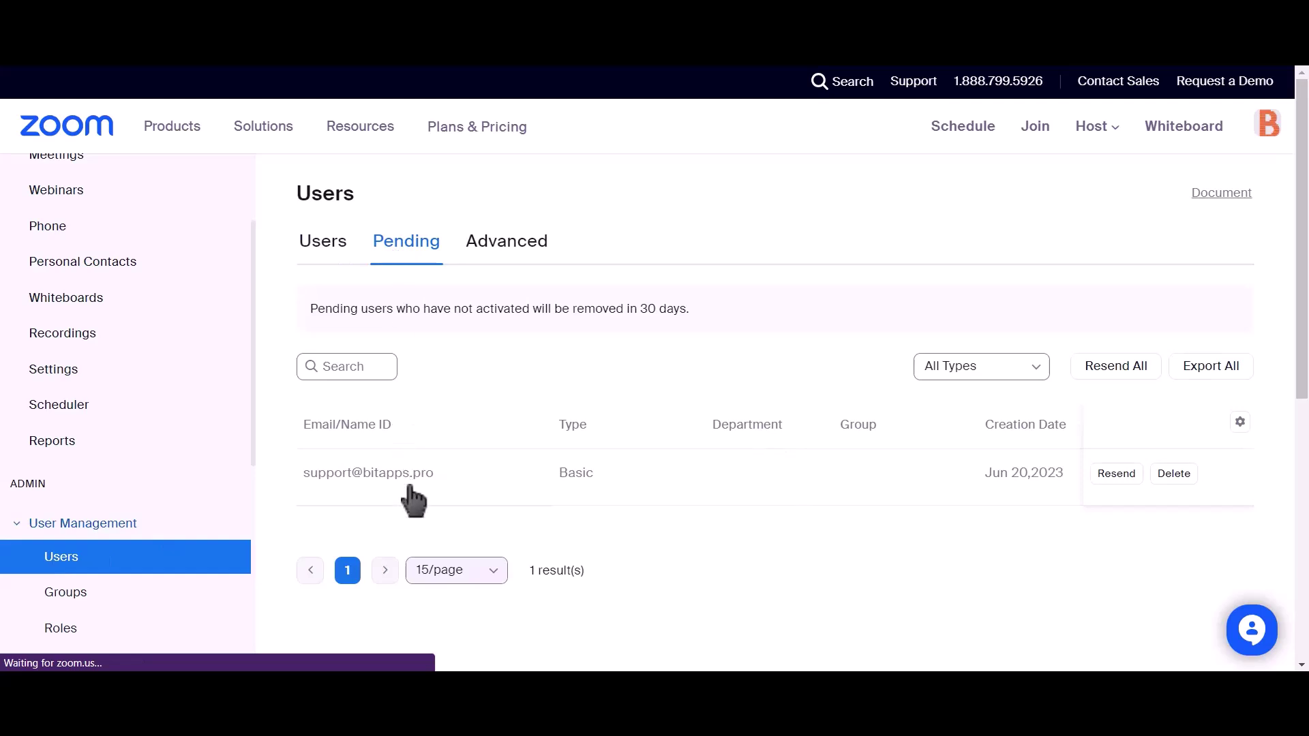
drag(437, 473, 287, 481)
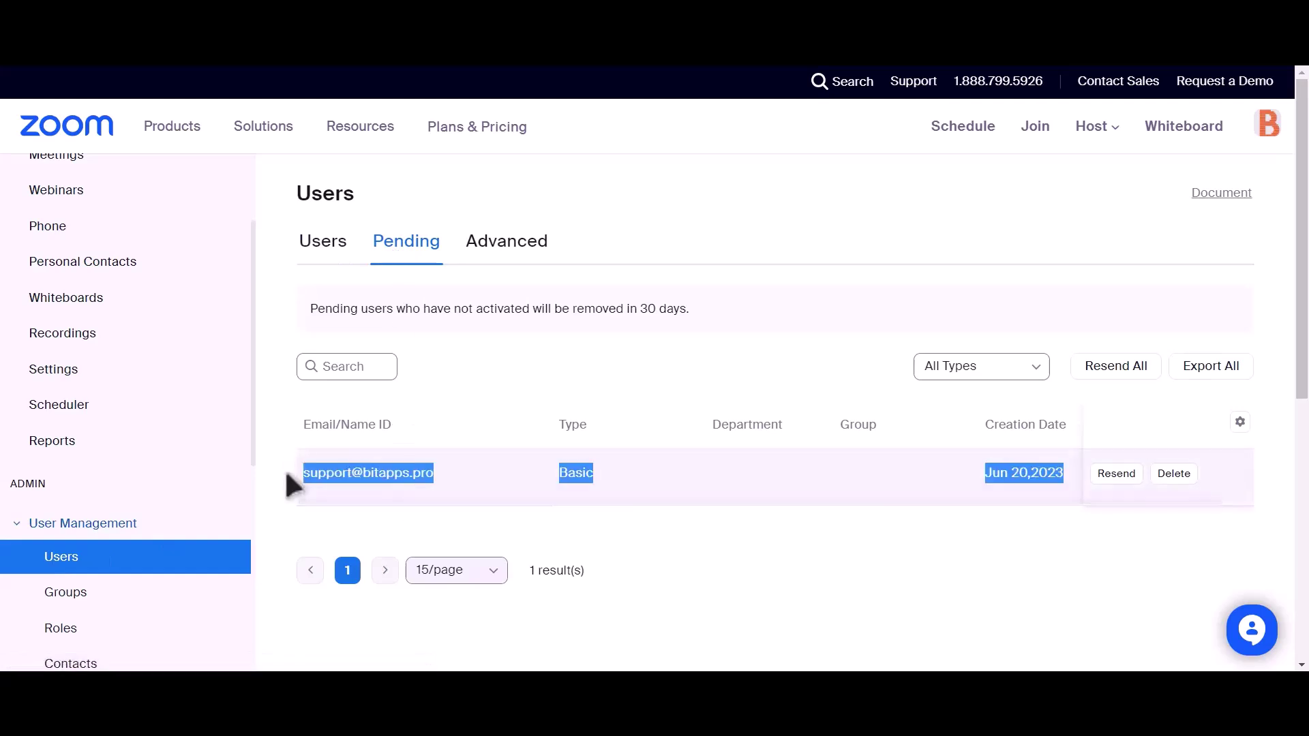
click(621, 520)
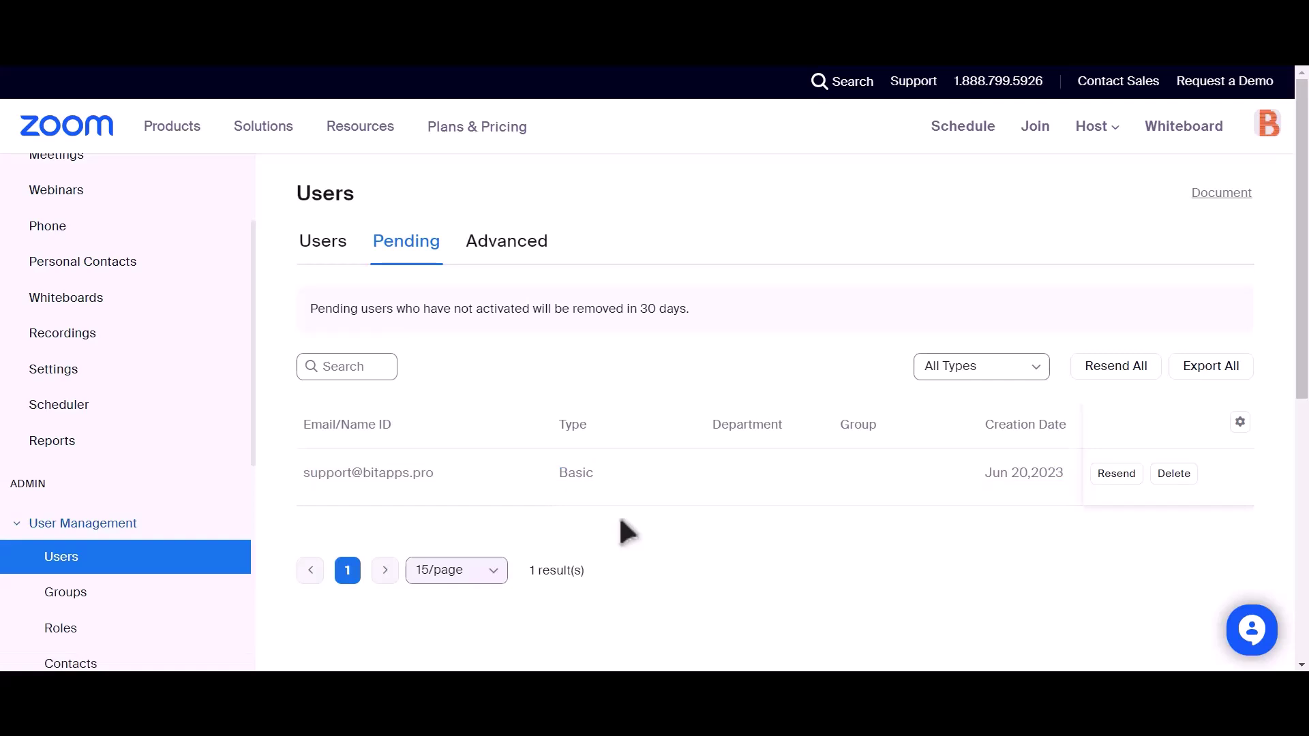